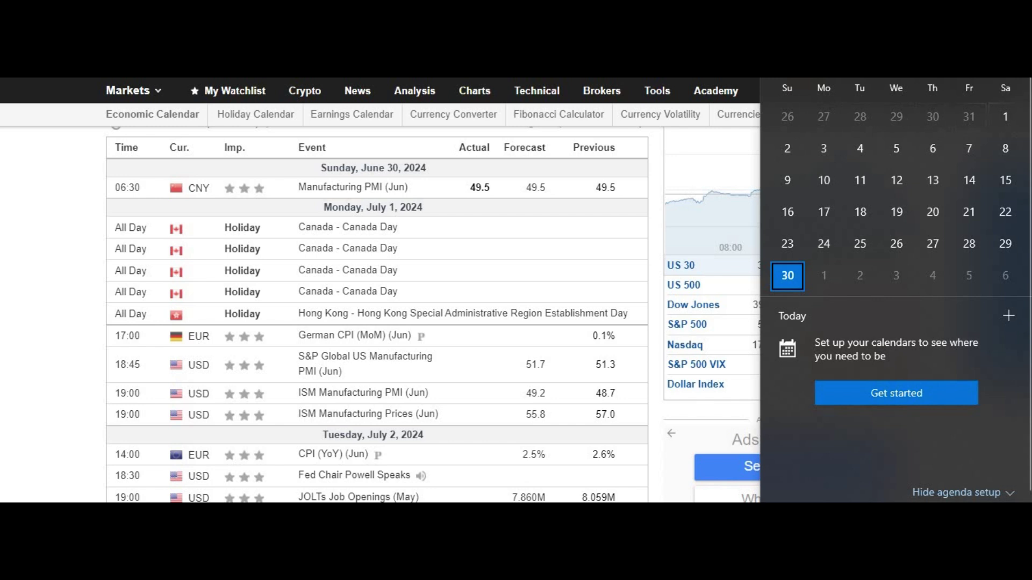
Review the economic calendar's scheduled events from Monday, July 1 to Friday, July 5, 2024, checking their dates against the July calendar
{"action": "scroll", "coordinate": [826, 119], "scroll_direction": "down", "scroll_amount": 1}
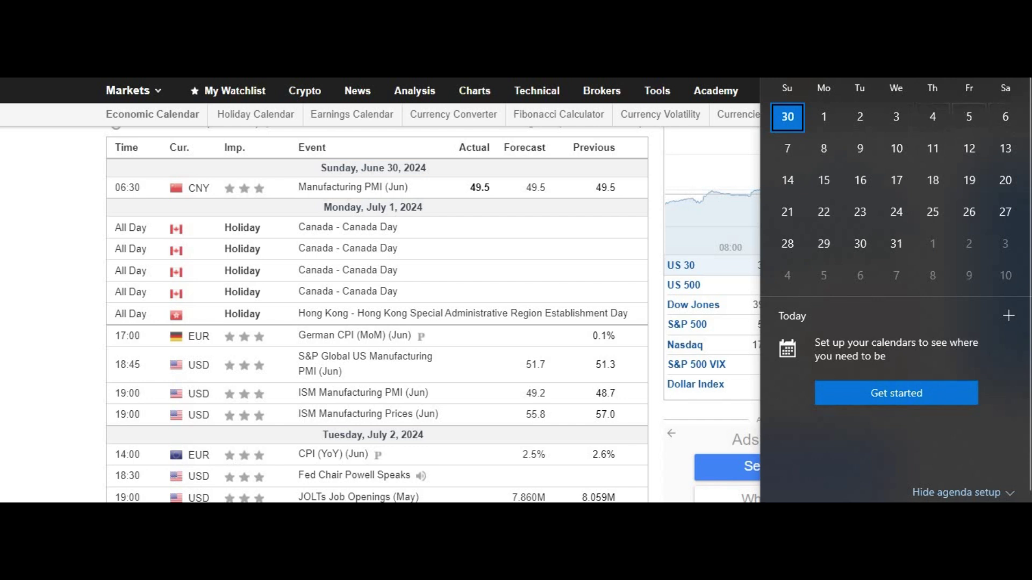
{"action": "left_click", "coordinate": [659, 144]}
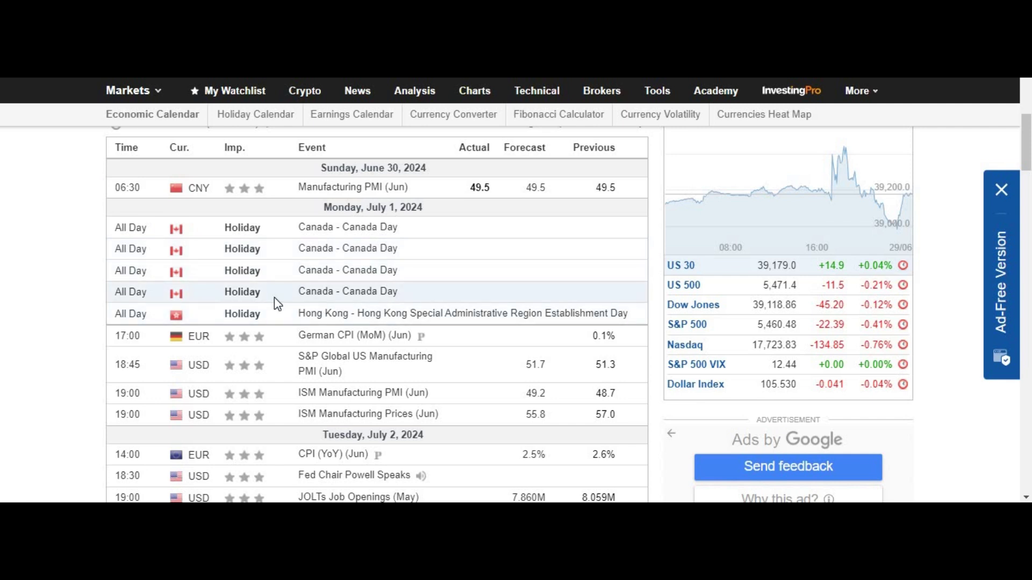
{"action": "scroll", "coordinate": [274, 298], "scroll_direction": "down", "scroll_amount": 2}
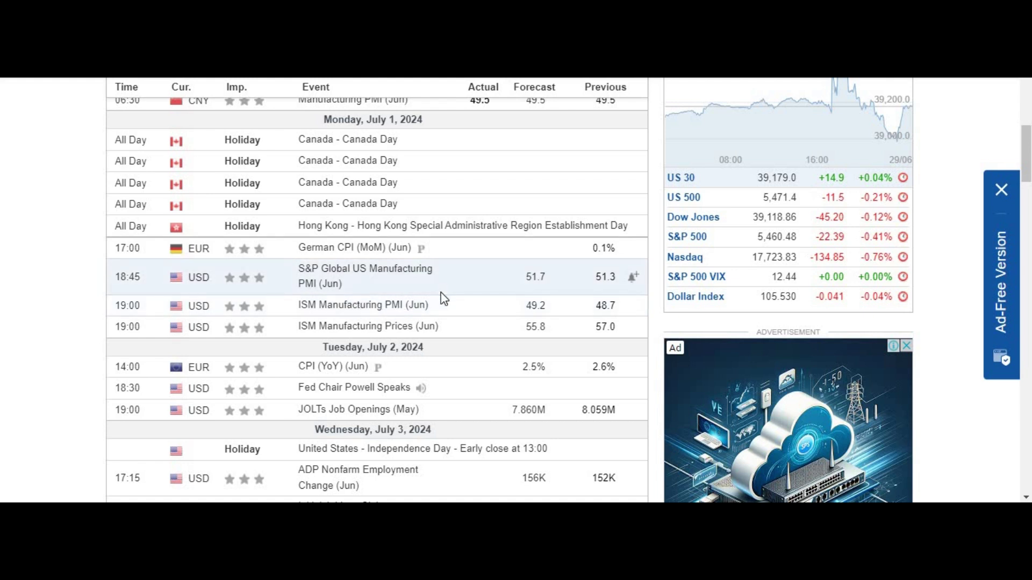
{"action": "scroll", "coordinate": [441, 292], "scroll_direction": "down", "scroll_amount": 1}
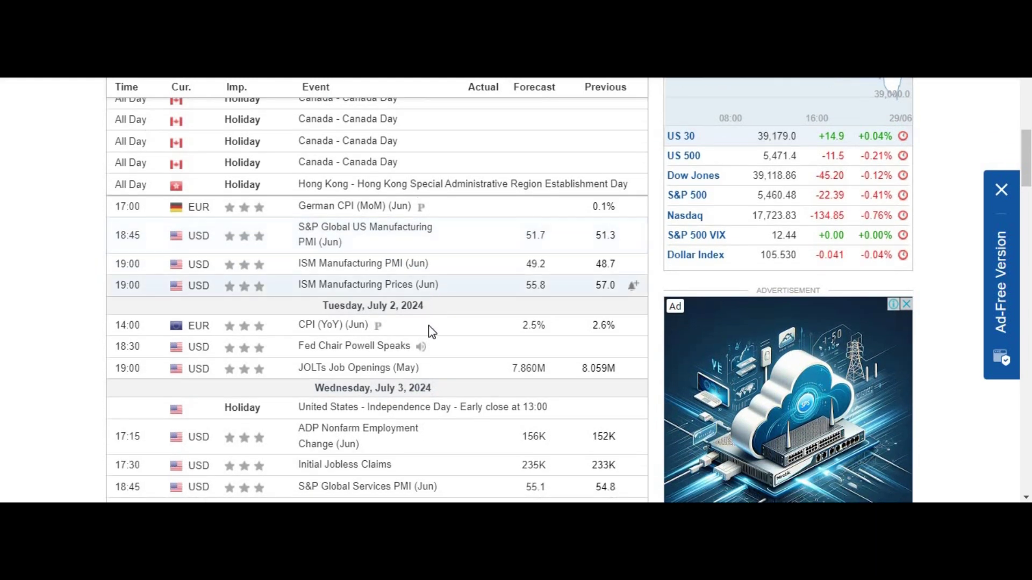
{"action": "scroll", "coordinate": [432, 332], "scroll_direction": "down", "scroll_amount": 3}
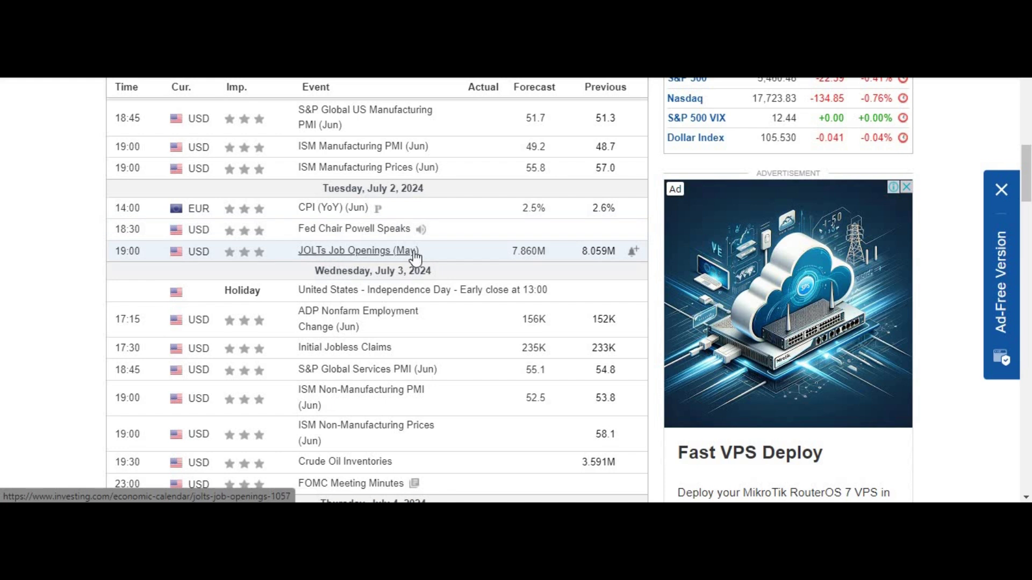
{"action": "scroll", "coordinate": [416, 257], "scroll_direction": "down", "scroll_amount": 1}
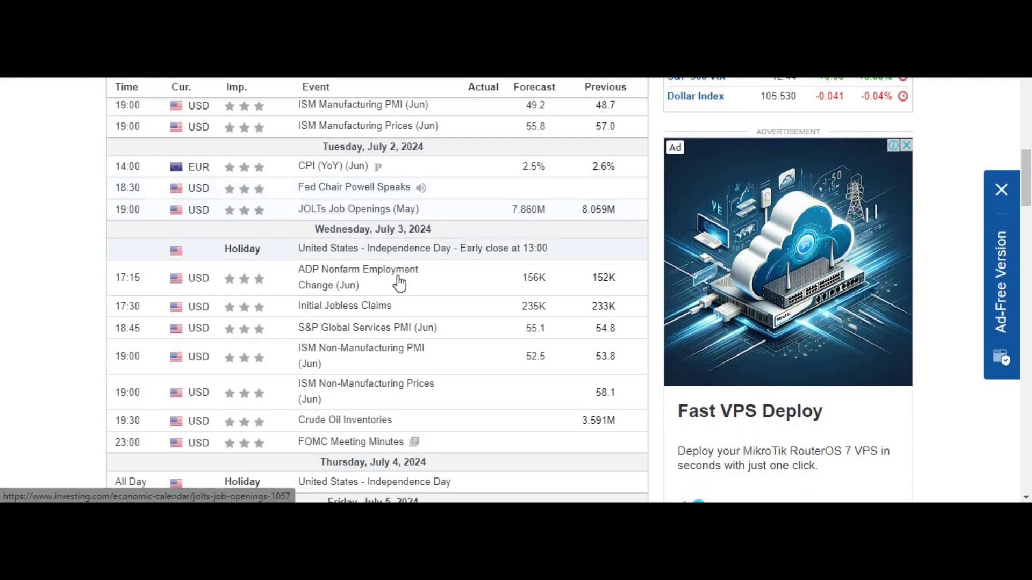
{"action": "scroll", "coordinate": [401, 281], "scroll_direction": "down", "scroll_amount": 1}
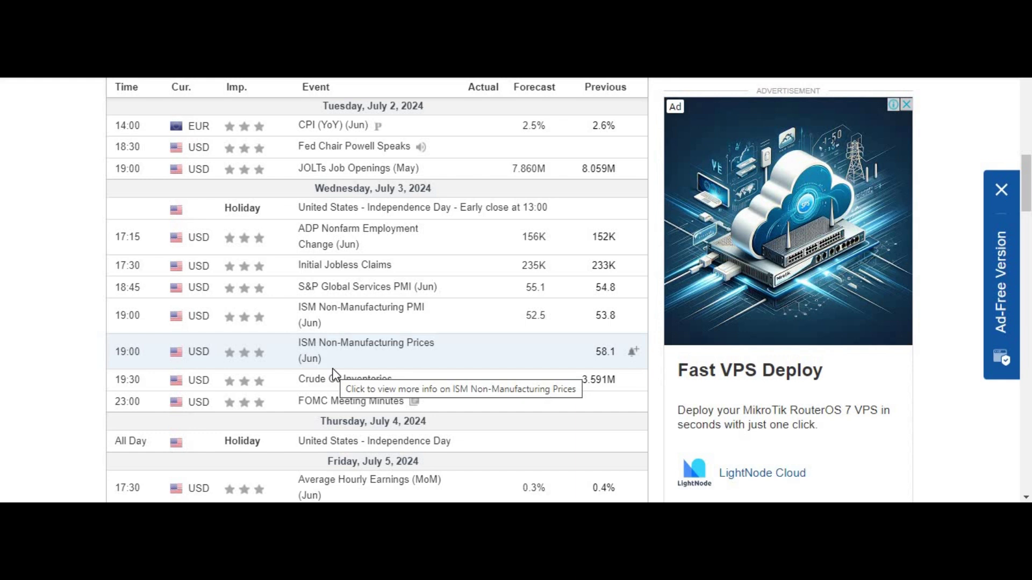
{"action": "scroll", "coordinate": [333, 375], "scroll_direction": "down", "scroll_amount": 3}
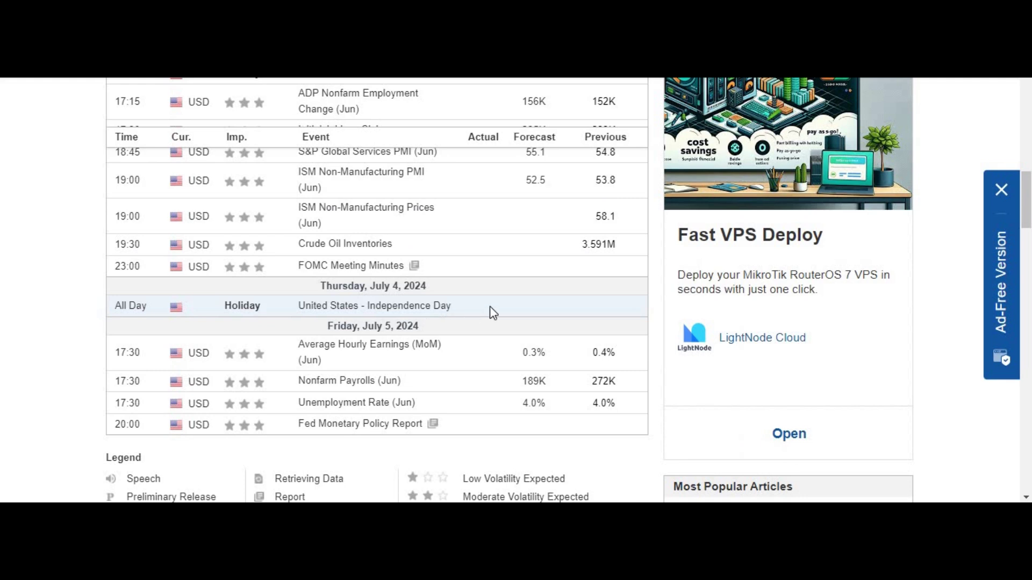
{"action": "scroll", "coordinate": [491, 311], "scroll_direction": "down", "scroll_amount": 1}
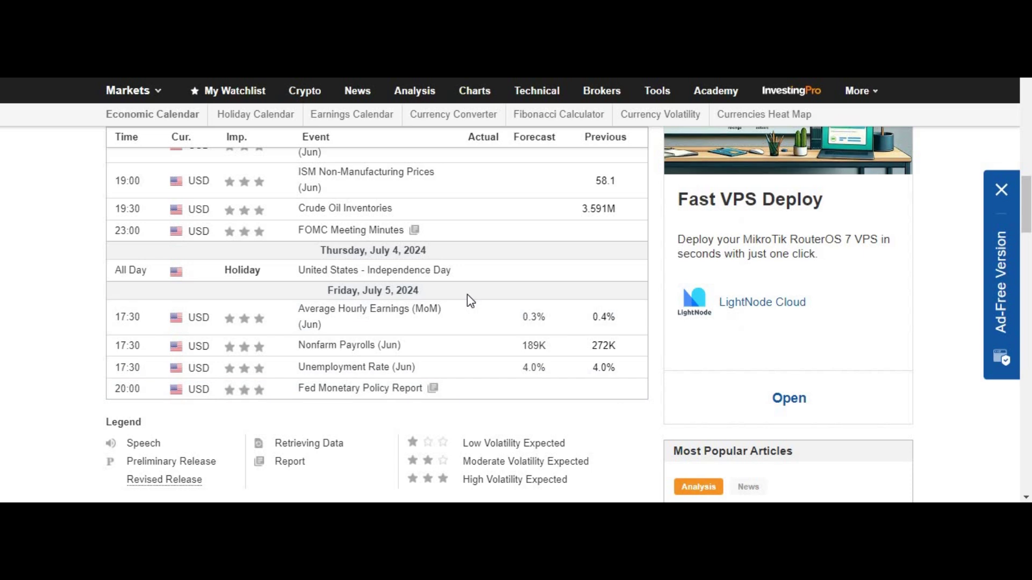
{"action": "scroll", "coordinate": [466, 294], "scroll_direction": "up", "scroll_amount": 6}
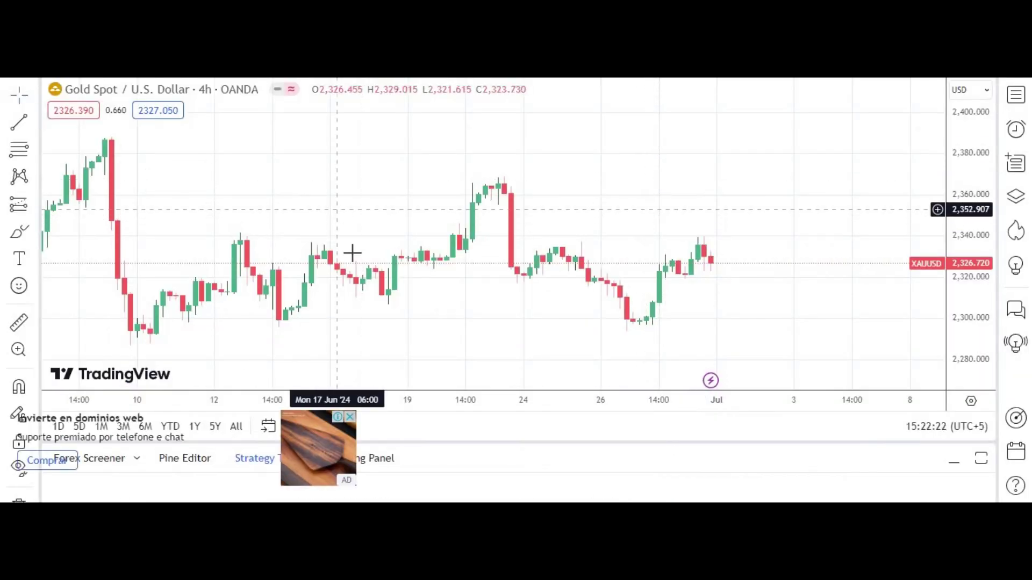
Dismiss the ad covering the gold chart and draw a rectangle zone from about 2,296 to 2,286, spanning 21 June to 3 July
{"action": "left_click", "coordinate": [349, 418]}
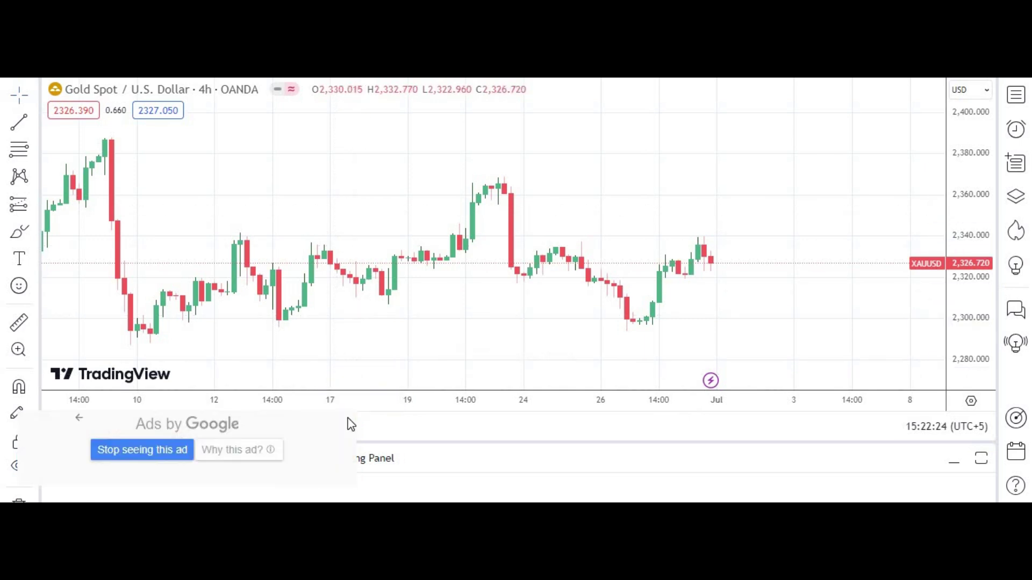
{"action": "left_click", "coordinate": [350, 420]}
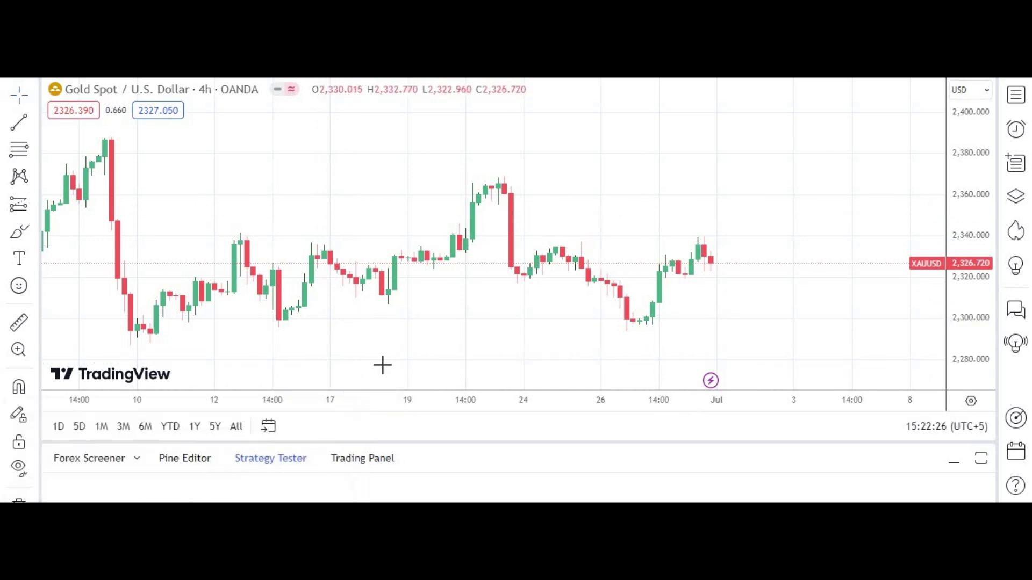
{"action": "left_click", "coordinate": [33, 231]}
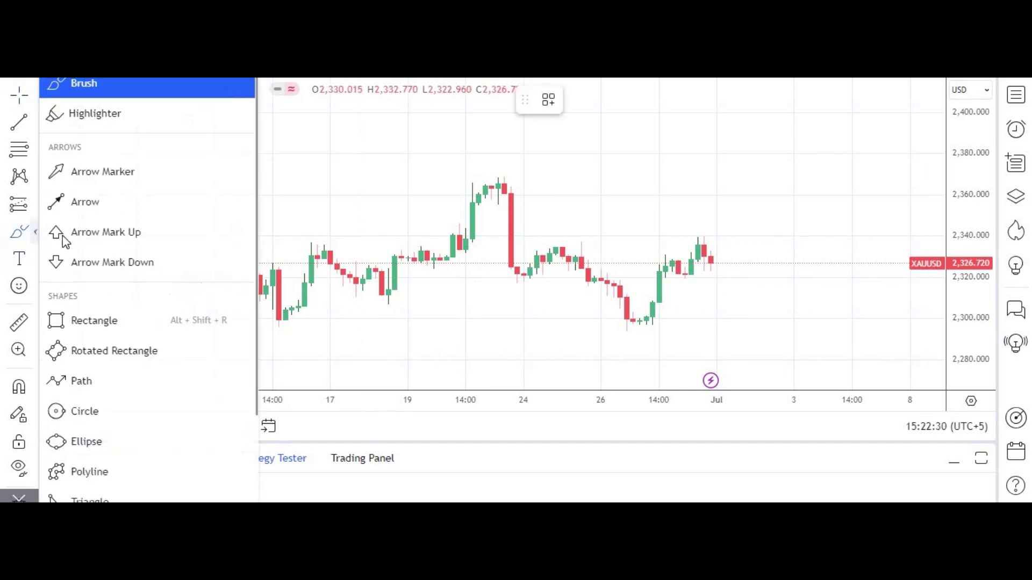
{"action": "left_click", "coordinate": [102, 322]}
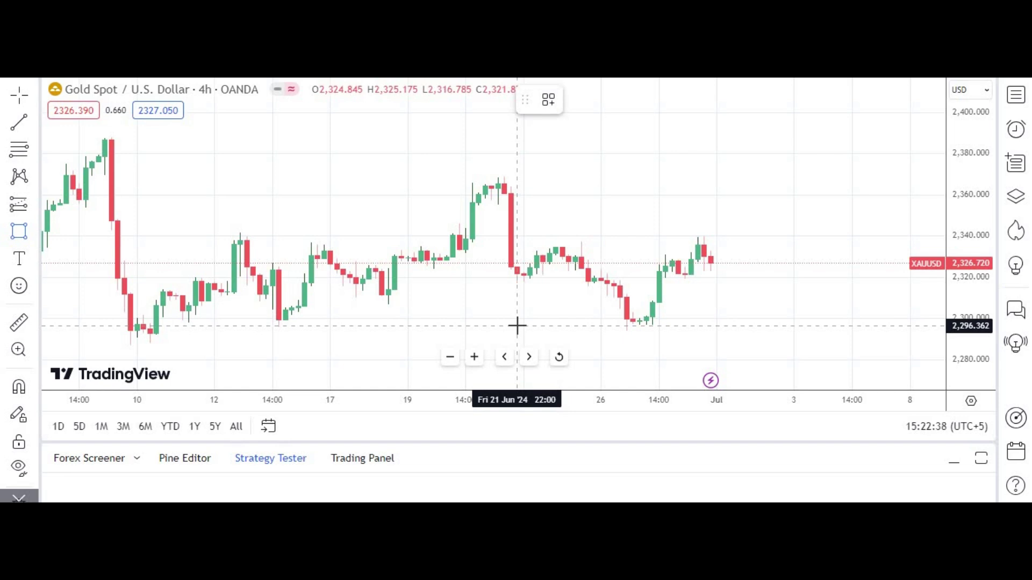
{"action": "mouse_move", "coordinate": [517, 325]}
{"action": "left_mouse_down"}
{"action": "mouse_move", "coordinate": [783, 329]}
{"action": "mouse_move", "coordinate": [806, 334]}
{"action": "mouse_move", "coordinate": [806, 346]}
{"action": "left_mouse_up"}
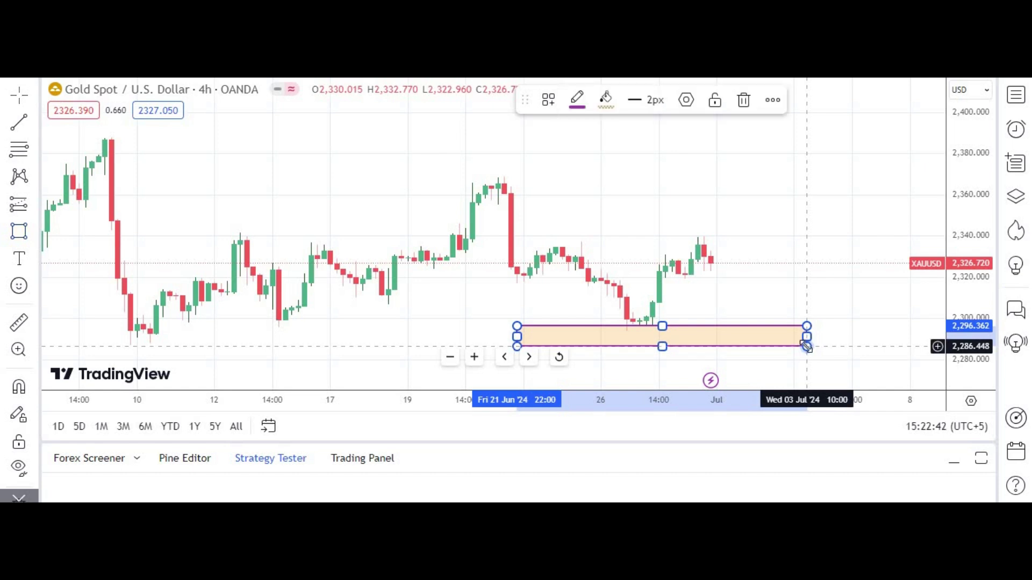
{"action": "left_click", "coordinate": [802, 306]}
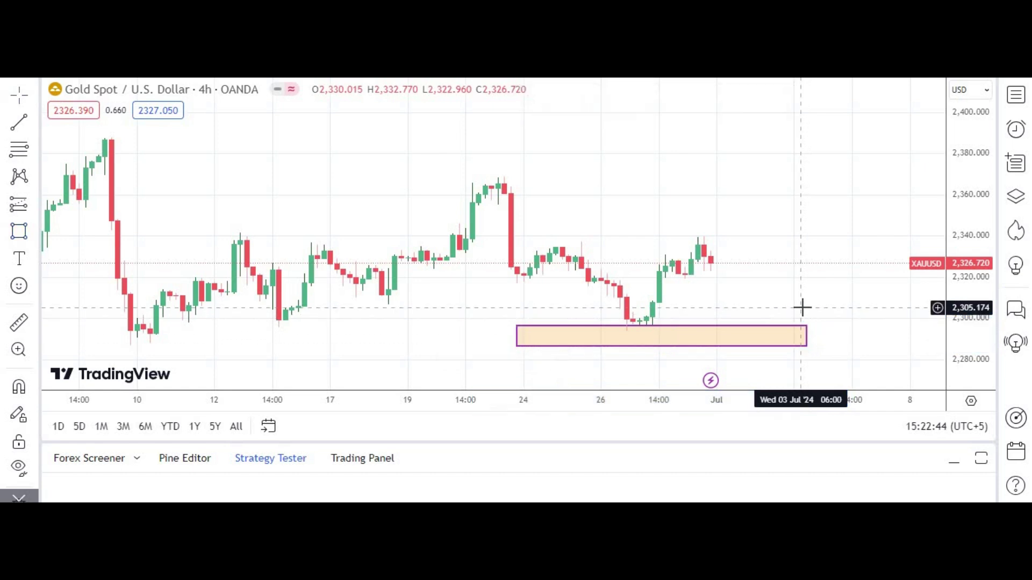
Draw a second rectangle zone from about 2,322 to 2,313, spanning 24 June to 3 July
{"action": "left_click", "coordinate": [31, 263]}
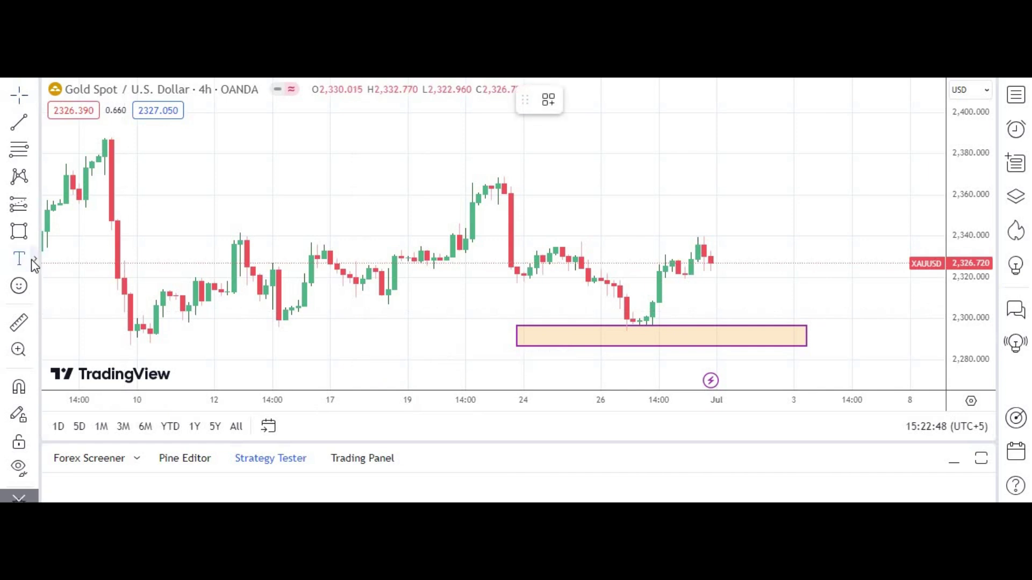
{"action": "left_click", "coordinate": [23, 232]}
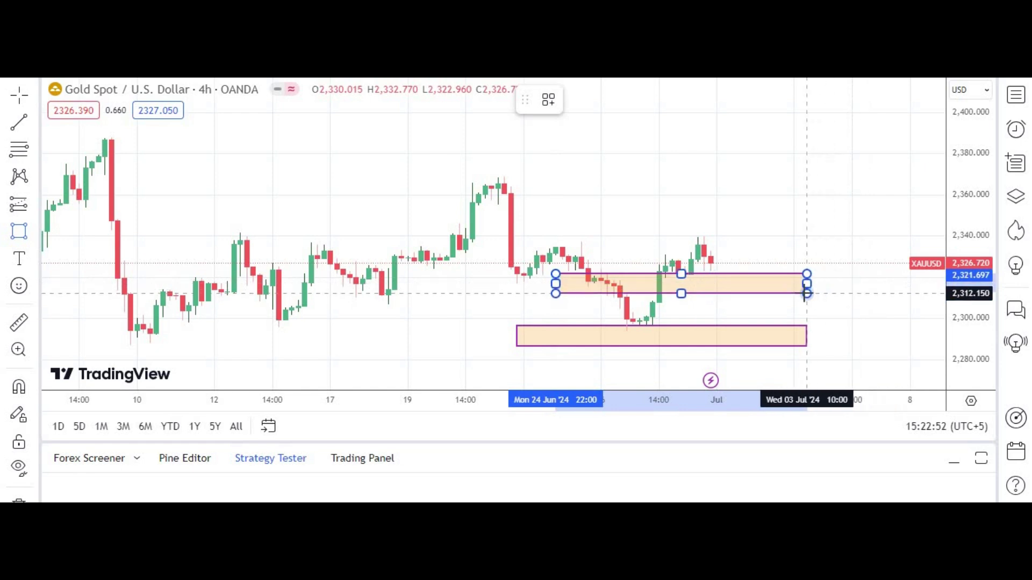
{"action": "left_click", "coordinate": [807, 293]}
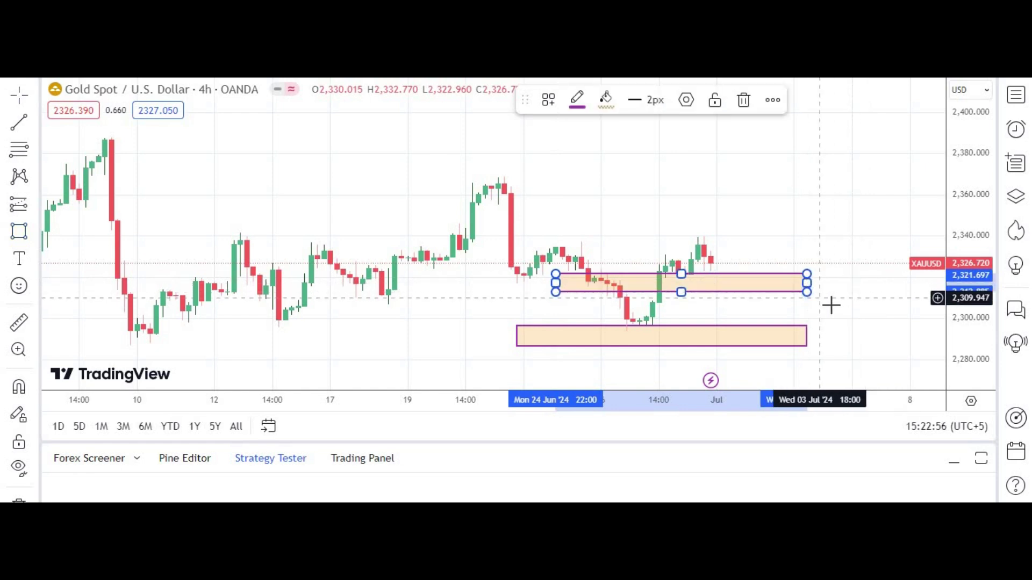
{"action": "left_click", "coordinate": [830, 304]}
Draw a third rectangle zone above the latest candles from about 2,347 to 2,339, spanning 25 June to 3 July
{"action": "left_click", "coordinate": [19, 231]}
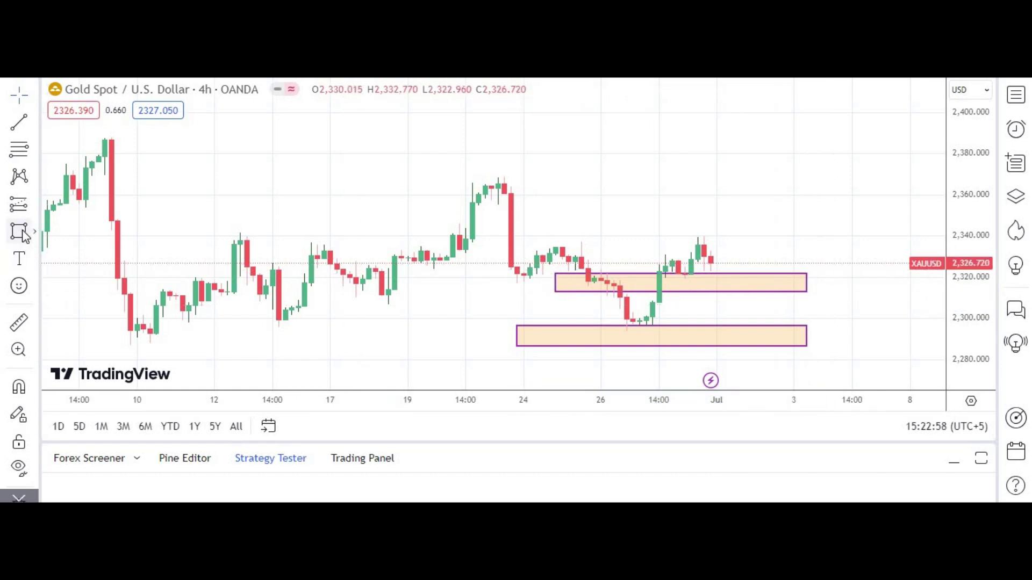
{"action": "left_click", "coordinate": [581, 222]}
{"action": "left_click", "coordinate": [768, 241]}
{"action": "left_click_drag", "start_coordinate": [768, 241], "coordinate": [800, 239]}
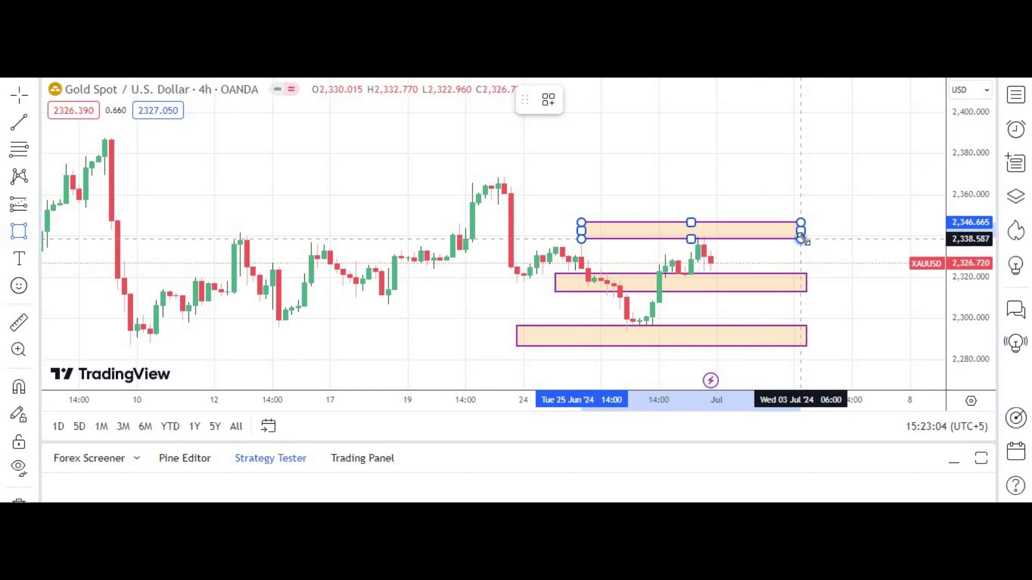
{"action": "left_click", "coordinate": [763, 197]}
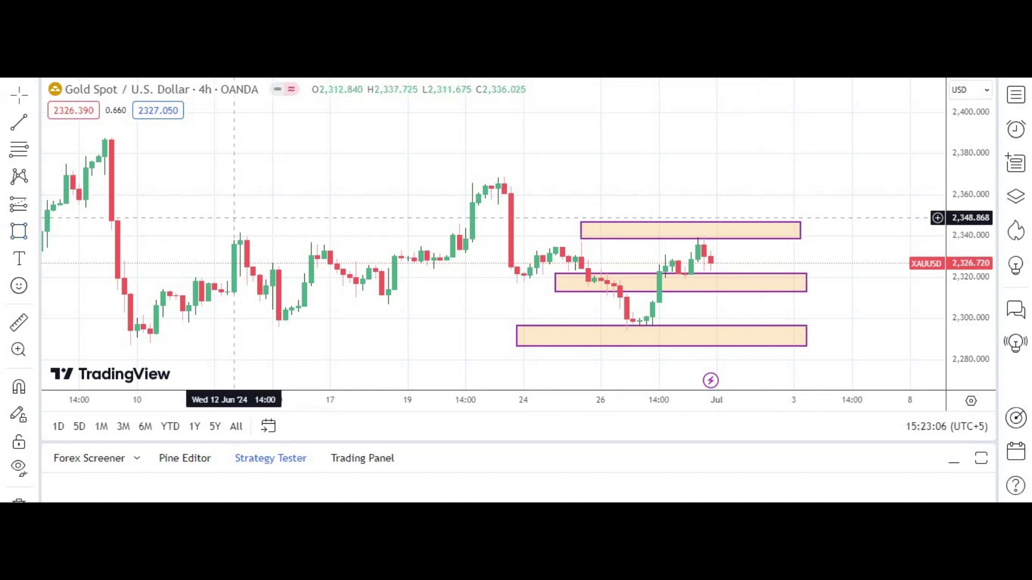
Add the text labels 2339, 2320 and 2300 at the upper, middle and lower rectangle zones respectively
{"action": "left_click", "coordinate": [18, 259]}
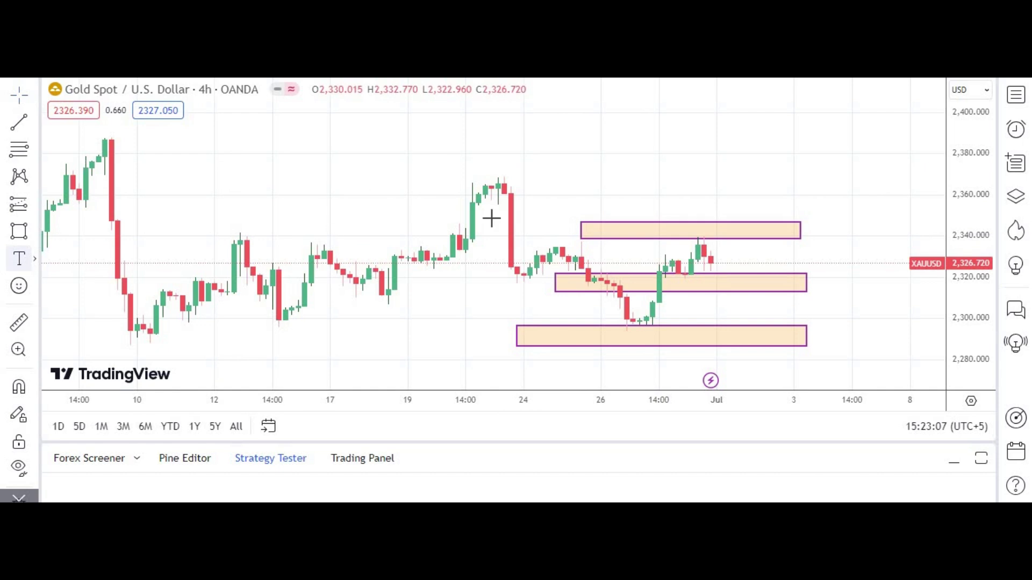
{"action": "left_click", "coordinate": [685, 228]}
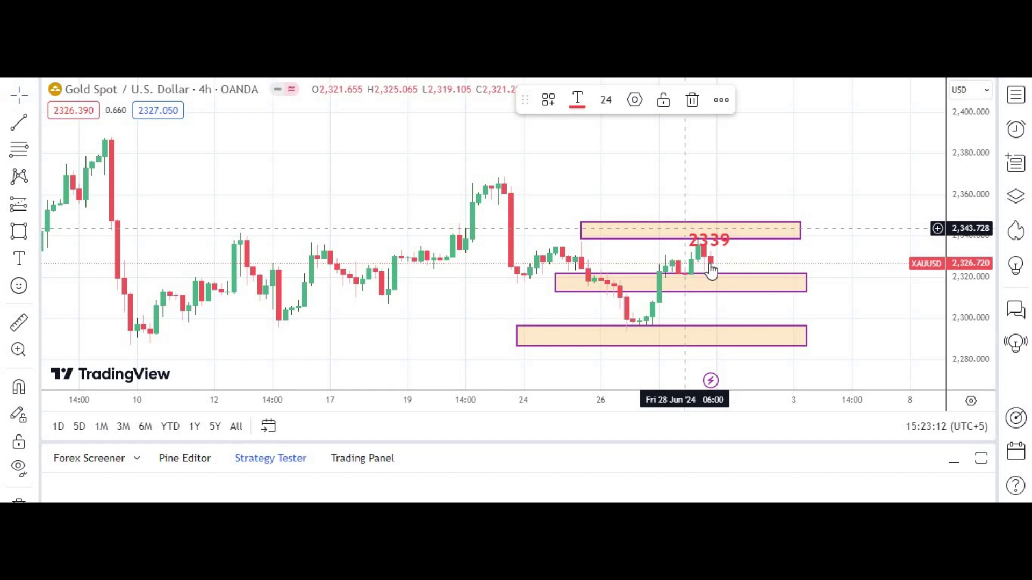
{"action": "left_click", "coordinate": [713, 283]}
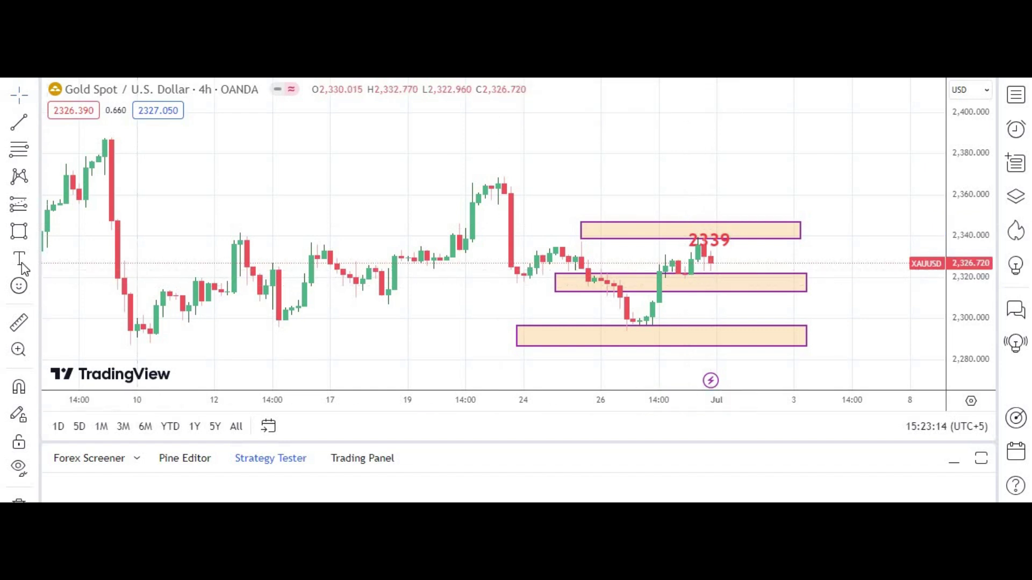
{"action": "left_click", "coordinate": [19, 259]}
{"action": "left_click", "coordinate": [714, 282]}
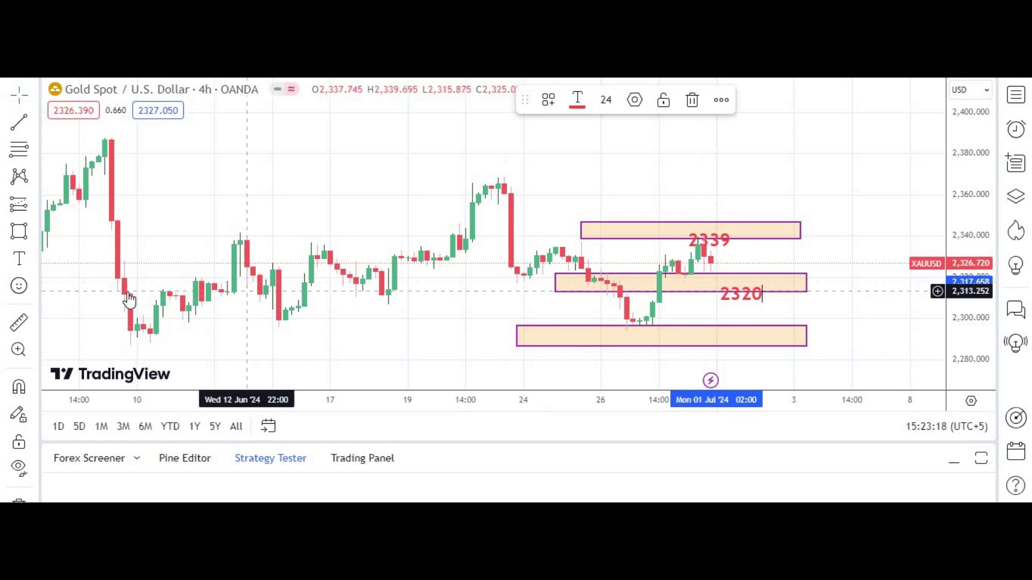
{"action": "left_click", "coordinate": [20, 259]}
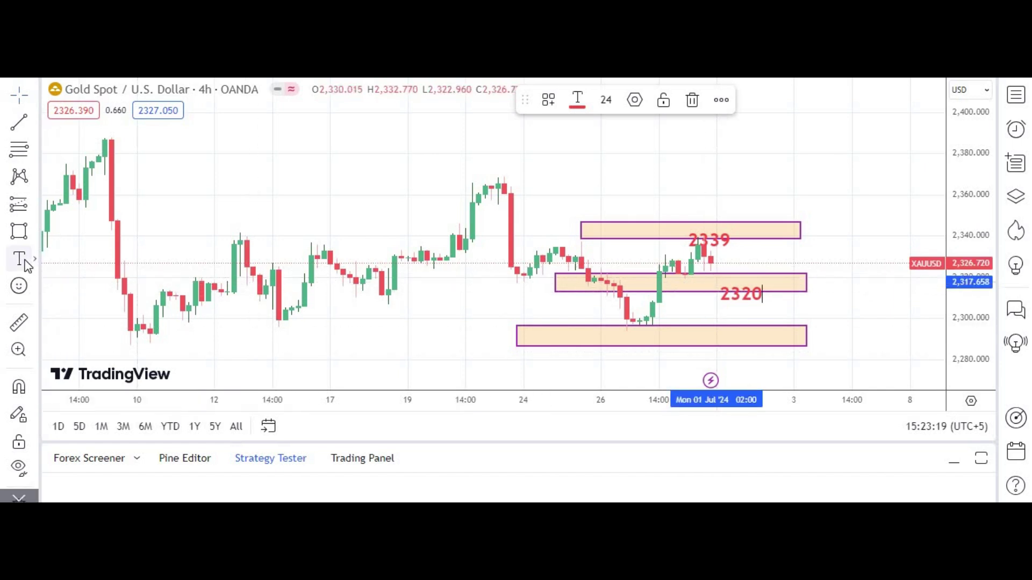
{"action": "left_click", "coordinate": [704, 338]}
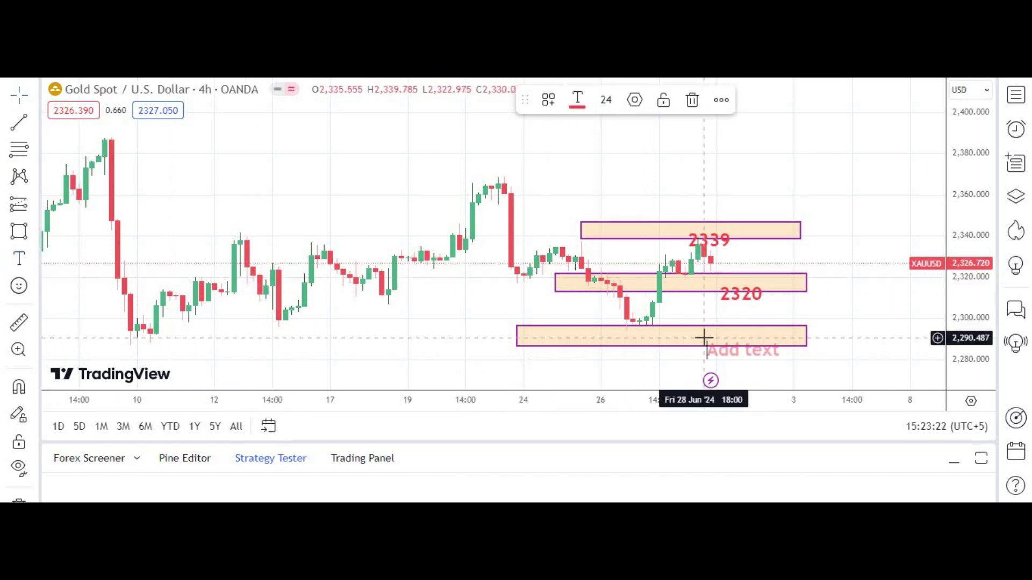
{"action": "left_click", "coordinate": [784, 369]}
Reposition the three price labels so that each sits inside its own rectangle zone
{"action": "left_click_drag", "start_coordinate": [725, 356], "coordinate": [636, 342]}
{"action": "left_click_drag", "start_coordinate": [752, 296], "coordinate": [726, 284]}
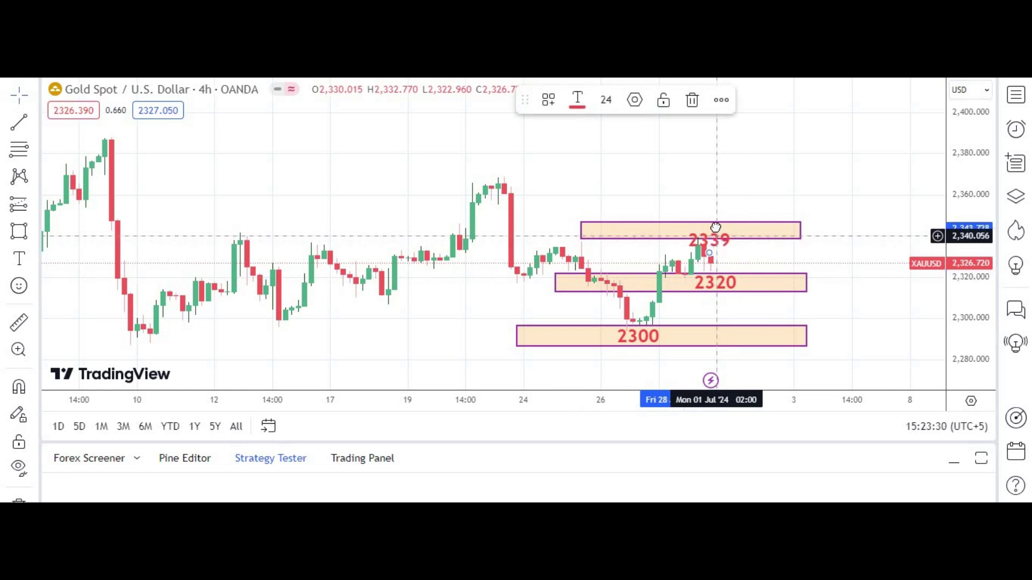
{"action": "left_click_drag", "start_coordinate": [717, 237], "coordinate": [723, 232]}
{"action": "left_click", "coordinate": [811, 253]}
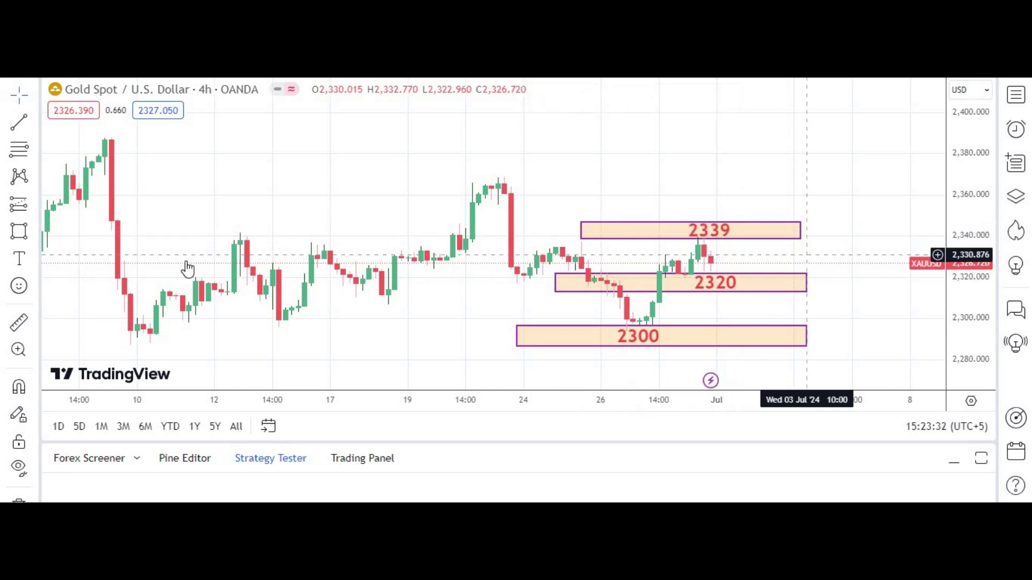
Draw a short upward arrow from about 2,300 to about 2,311 on 28 June, between the lower and middle zones
{"action": "left_click", "coordinate": [25, 121]}
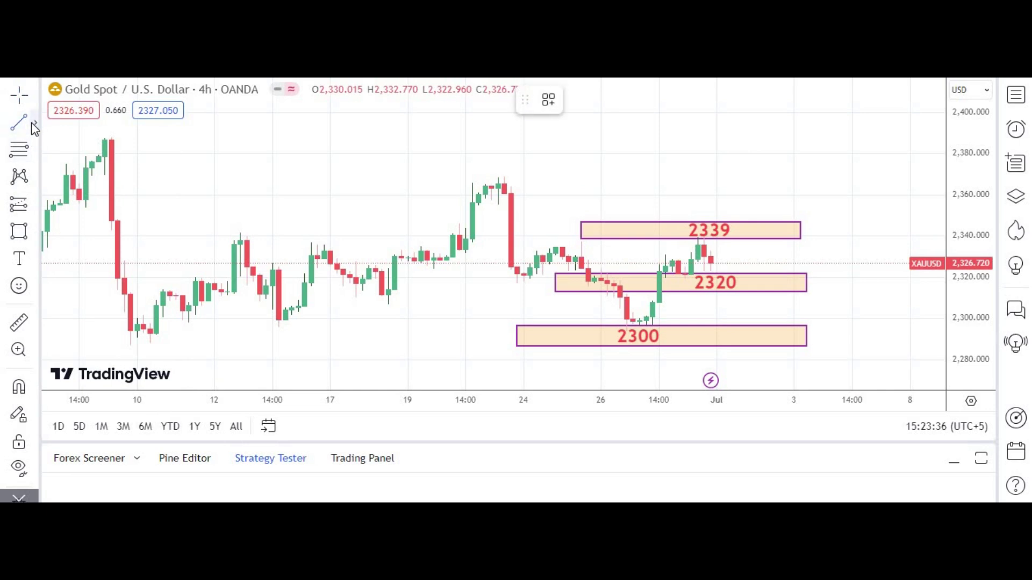
{"action": "left_click", "coordinate": [33, 125]}
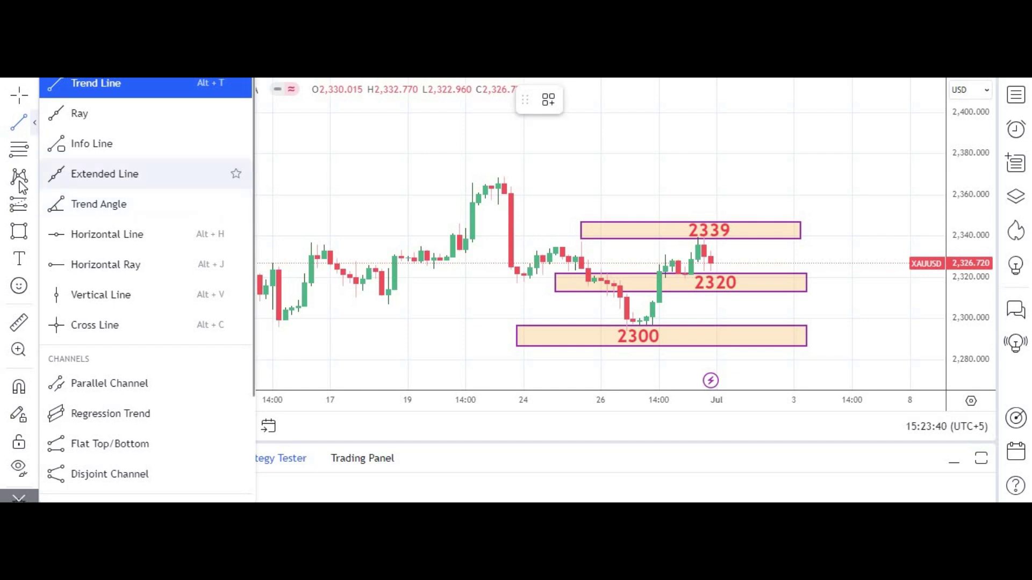
{"action": "left_click", "coordinate": [19, 231]}
{"action": "left_click", "coordinate": [34, 232]}
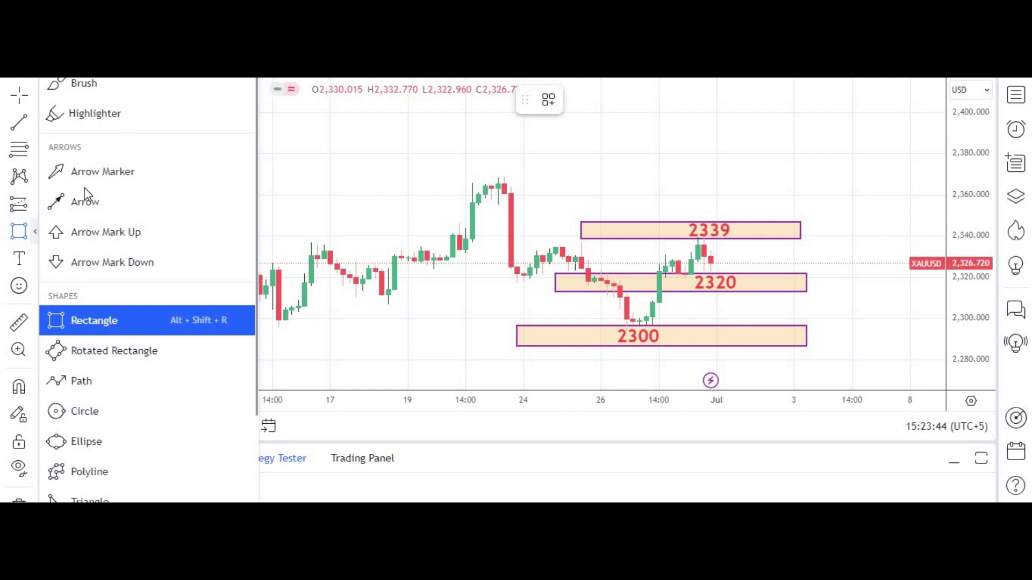
{"action": "left_click", "coordinate": [86, 202]}
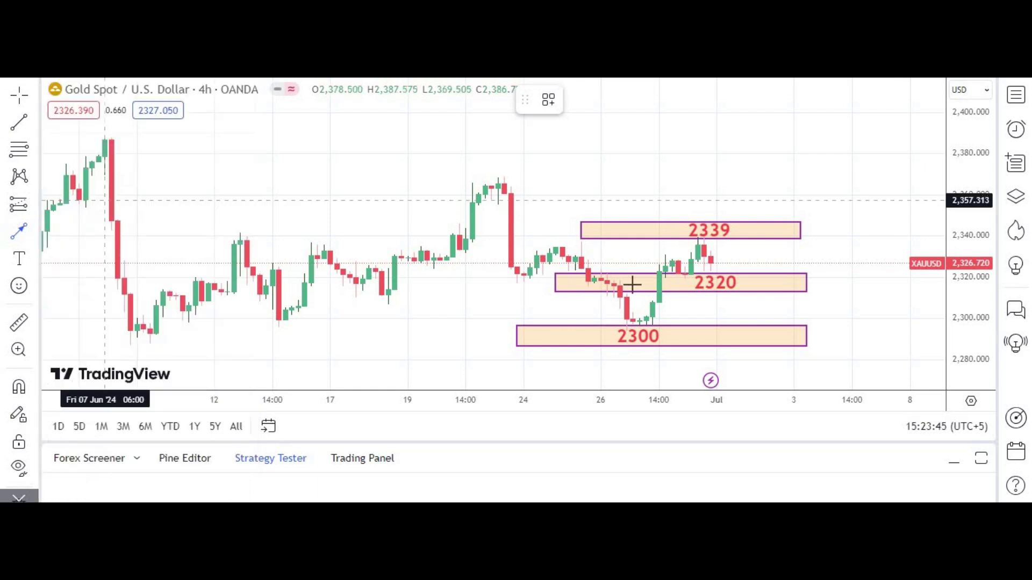
{"action": "left_click", "coordinate": [678, 318]}
{"action": "left_click", "coordinate": [690, 296]}
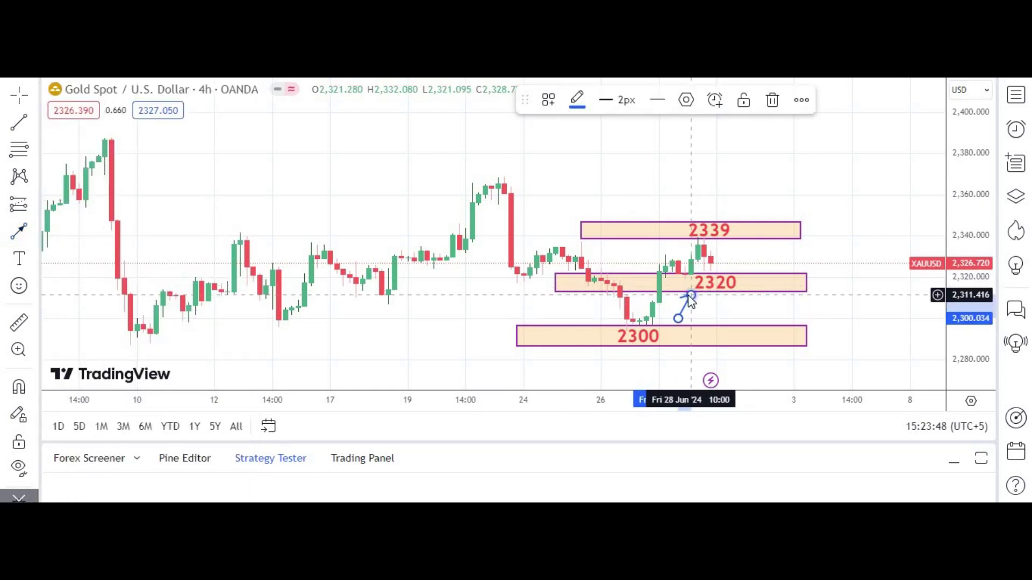
Draw an upward arrow from about 2,324 to about 2,336 on 1 July, between the middle and upper zones
{"action": "left_click_drag", "start_coordinate": [721, 269], "coordinate": [723, 260]}
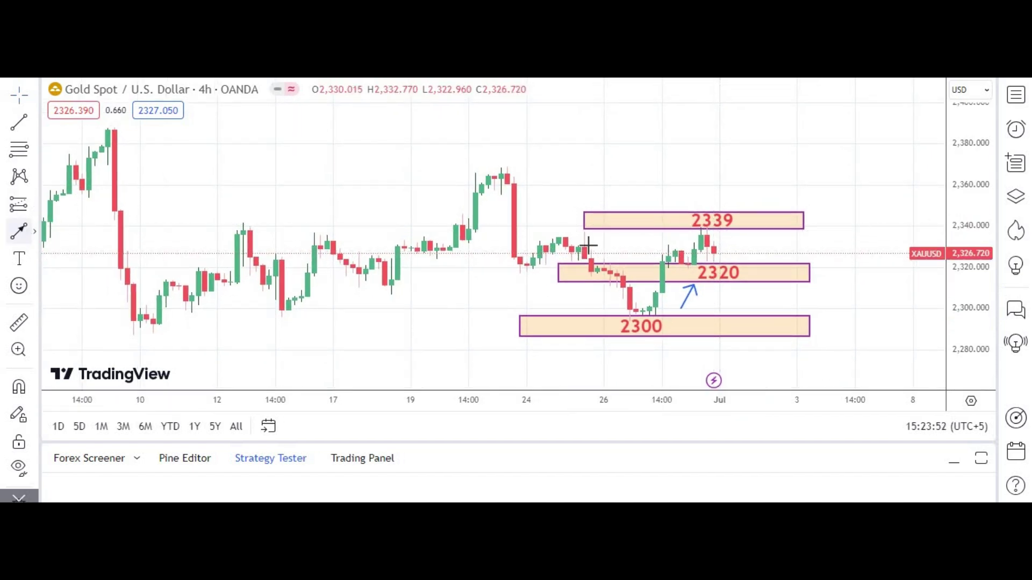
{"action": "left_click", "coordinate": [720, 259]}
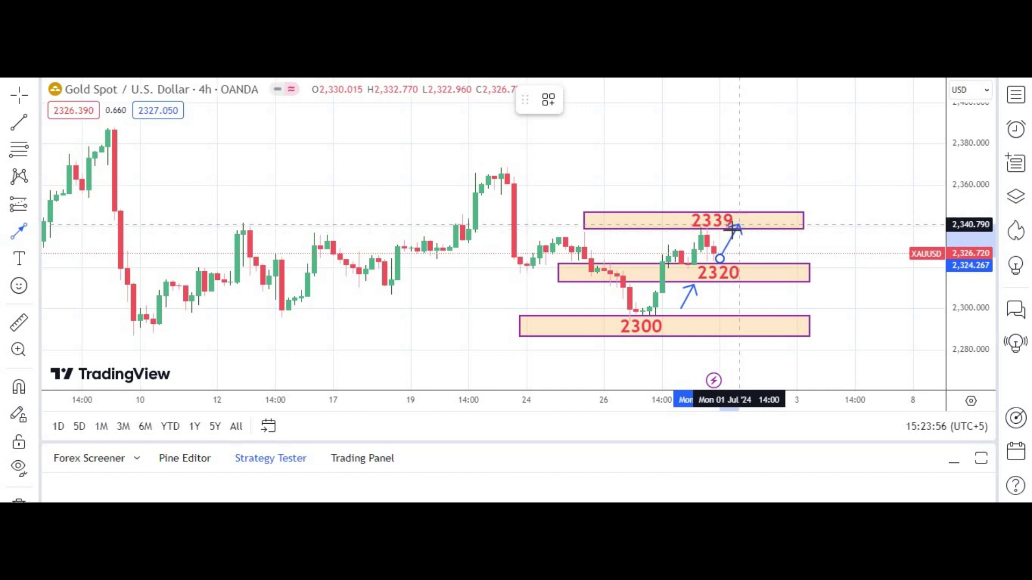
{"action": "left_click", "coordinate": [727, 234]}
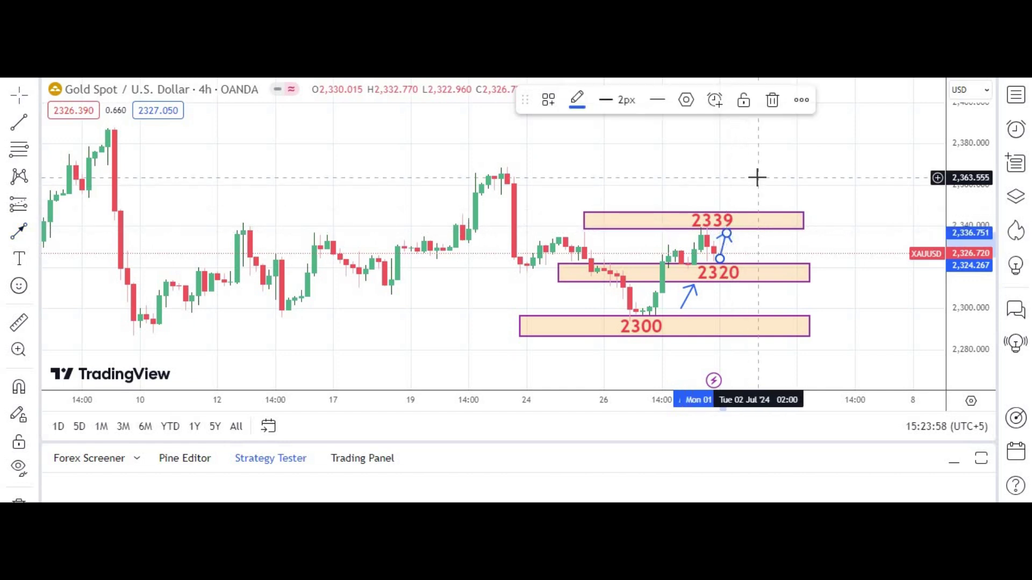
{"action": "left_click", "coordinate": [756, 177]}
{"action": "left_click", "coordinate": [733, 234]}
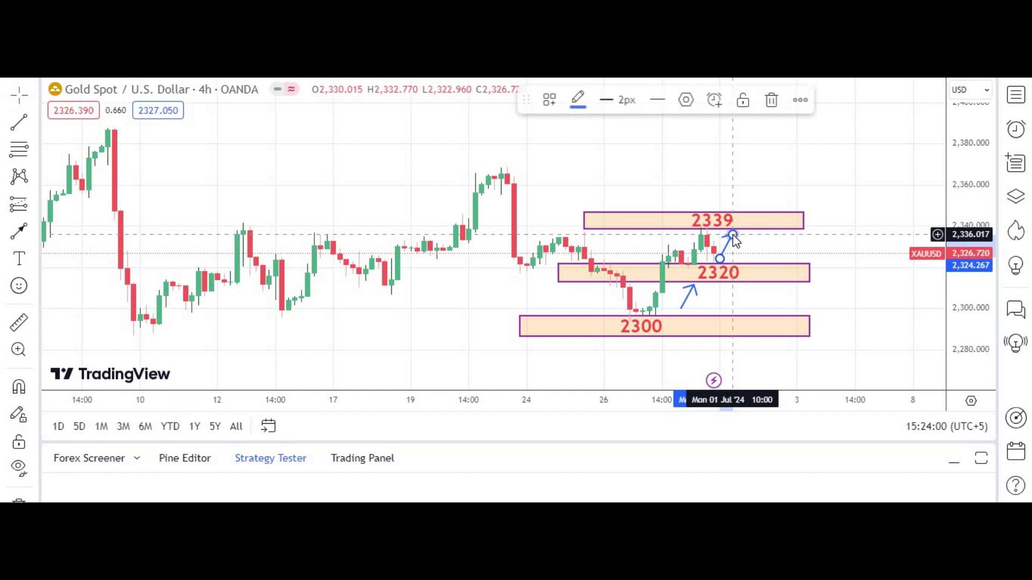
{"action": "left_click", "coordinate": [759, 242]}
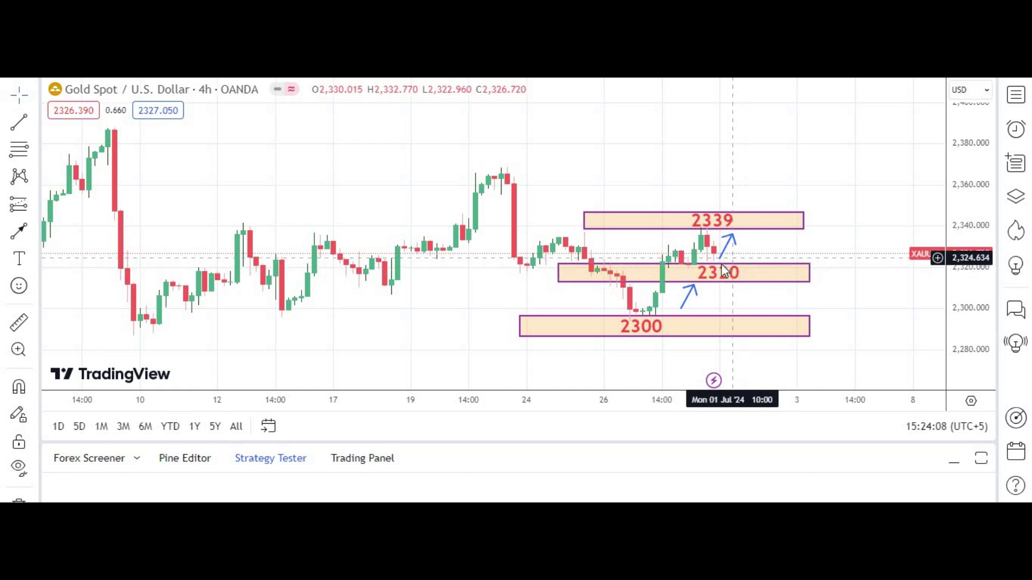
Draw a long upward arrow above the upper zone, from about 2,349 on 1 July to about 2,386 on 2 July
{"action": "left_click", "coordinate": [31, 231]}
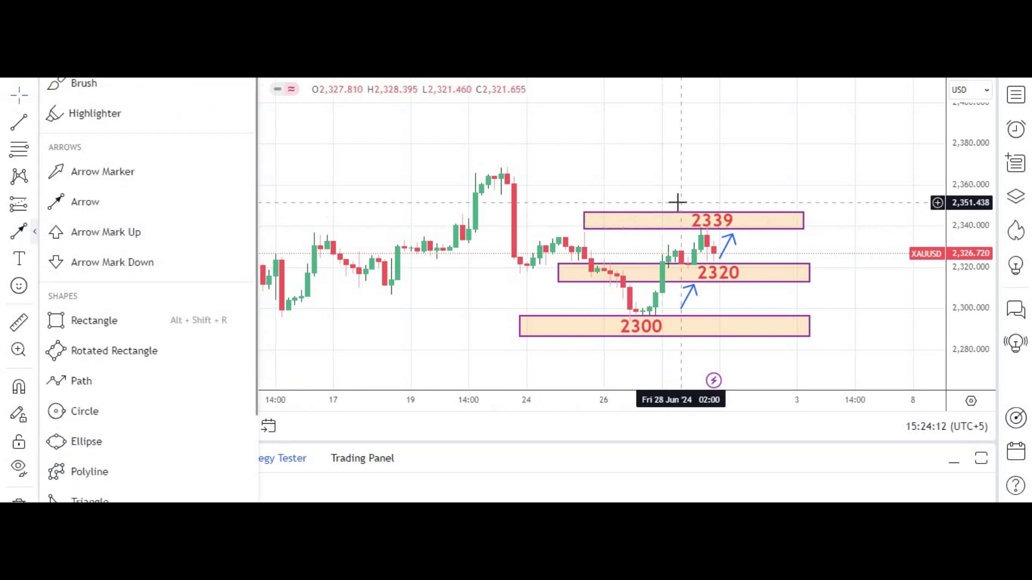
{"action": "left_click", "coordinate": [81, 200]}
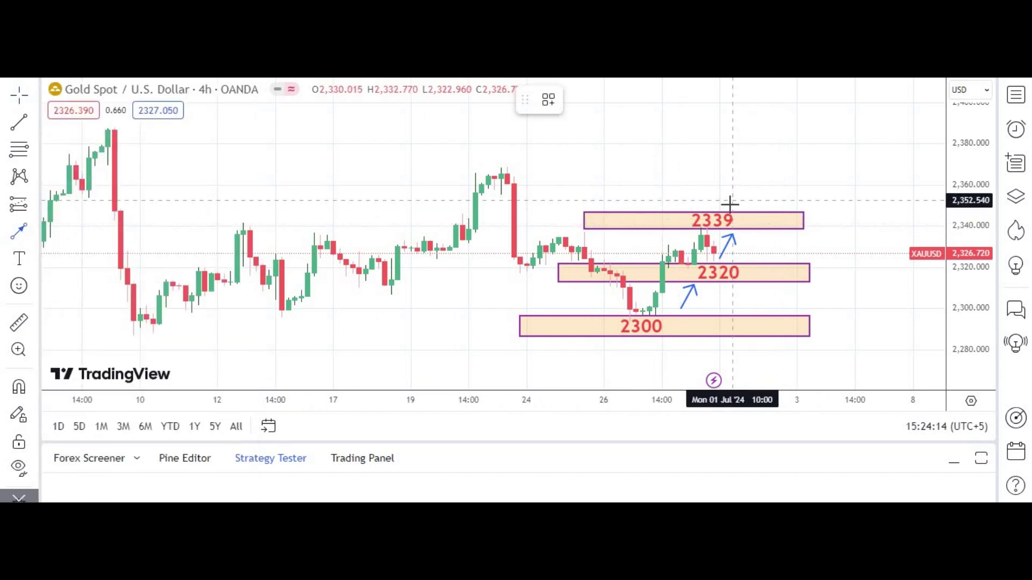
{"action": "left_click", "coordinate": [733, 207]}
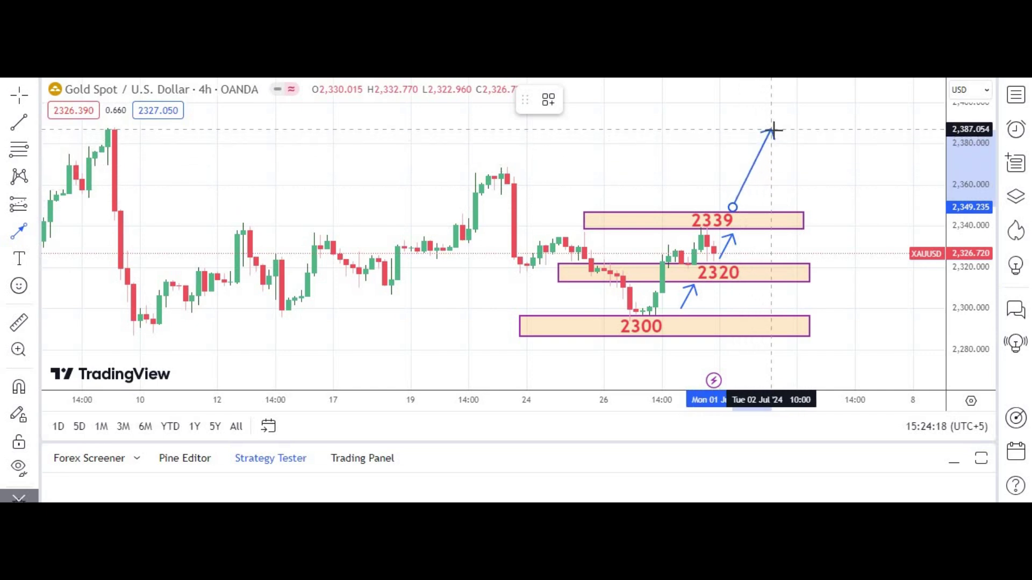
{"action": "left_click", "coordinate": [771, 131]}
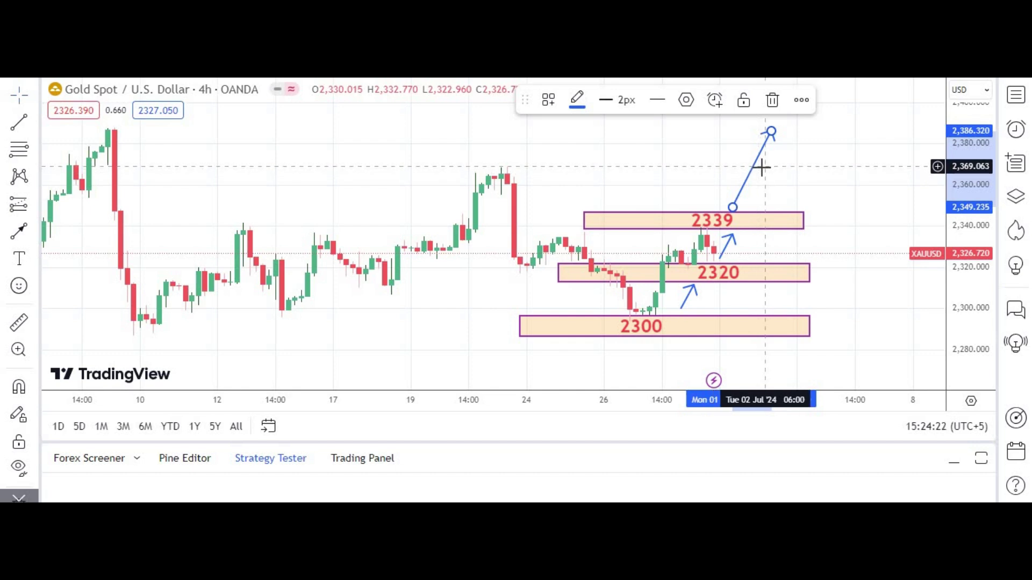
{"action": "left_click", "coordinate": [378, 175]}
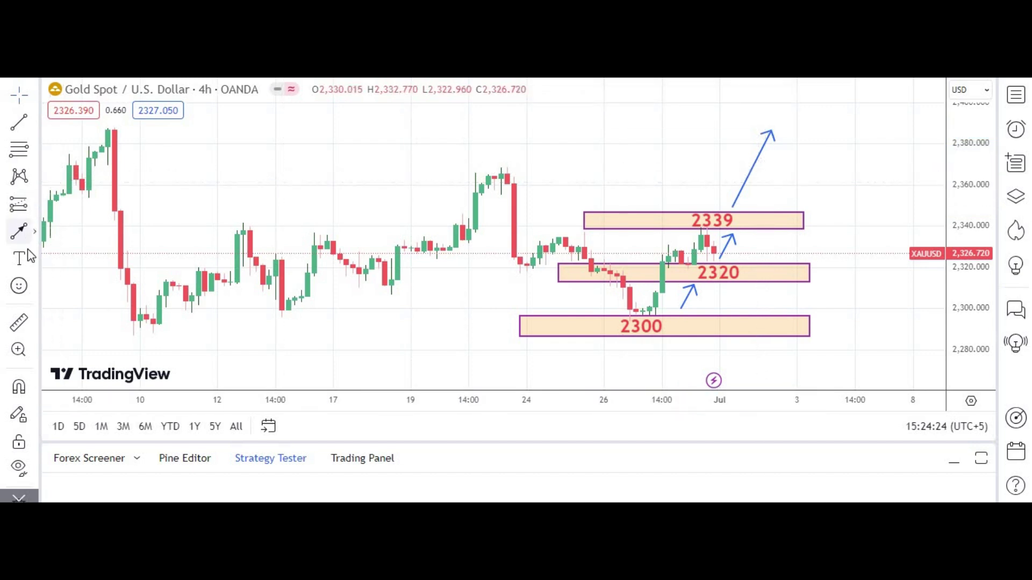
Add the text label 2370 at the 20–21 June swing high
{"action": "left_click", "coordinate": [27, 263]}
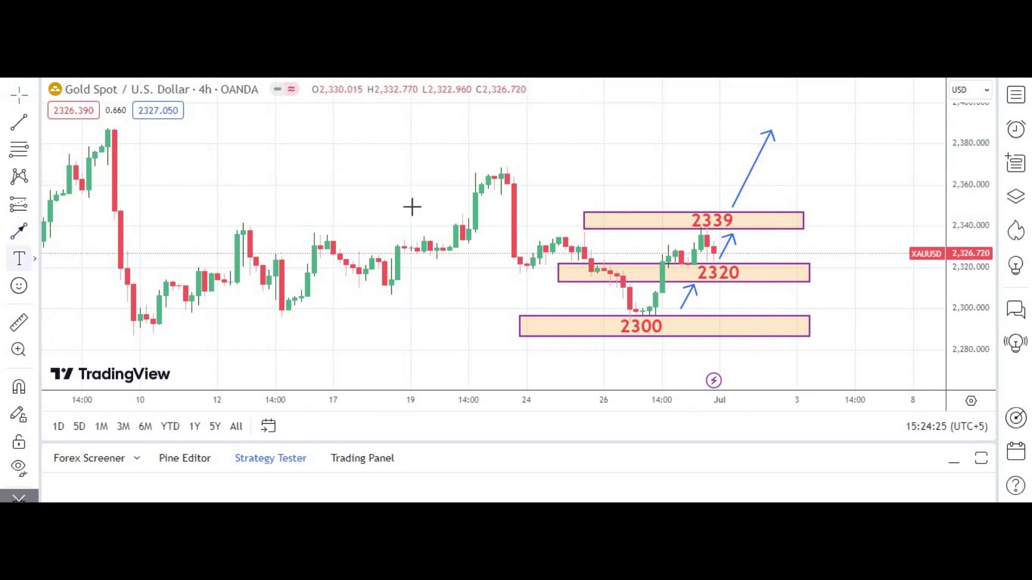
{"action": "left_click", "coordinate": [480, 156]}
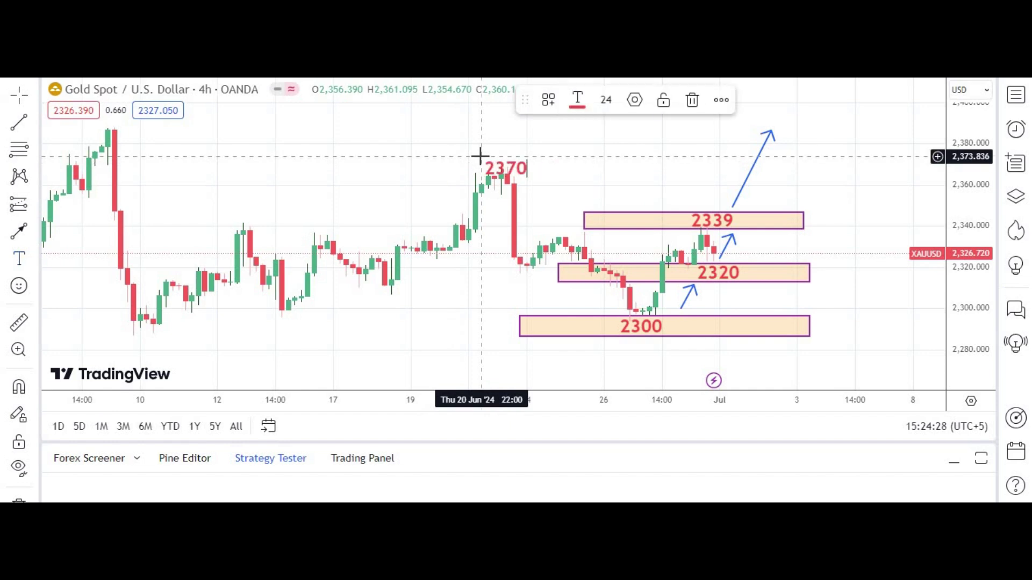
{"action": "left_click", "coordinate": [378, 180]}
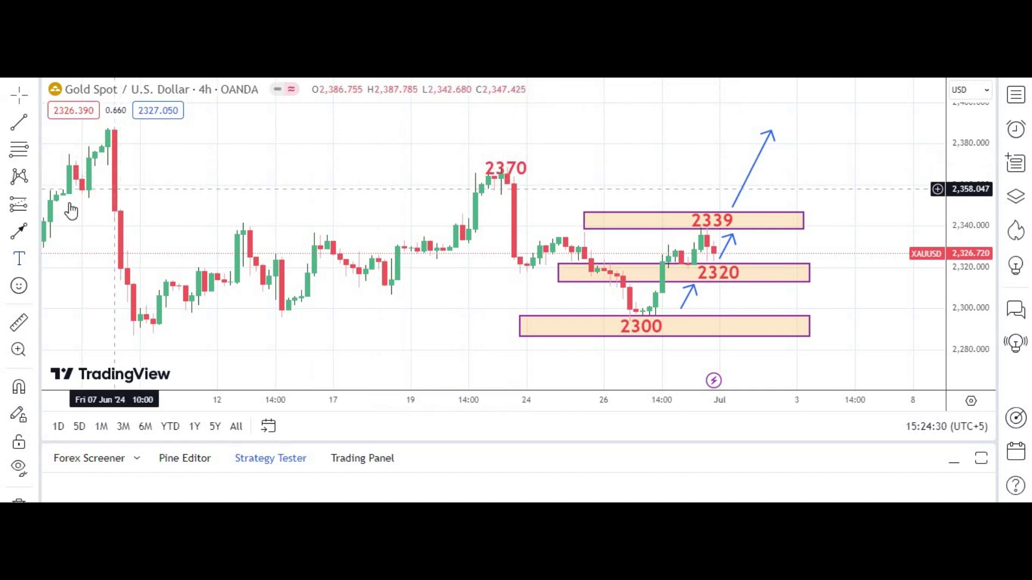
{"action": "left_click", "coordinate": [21, 233]}
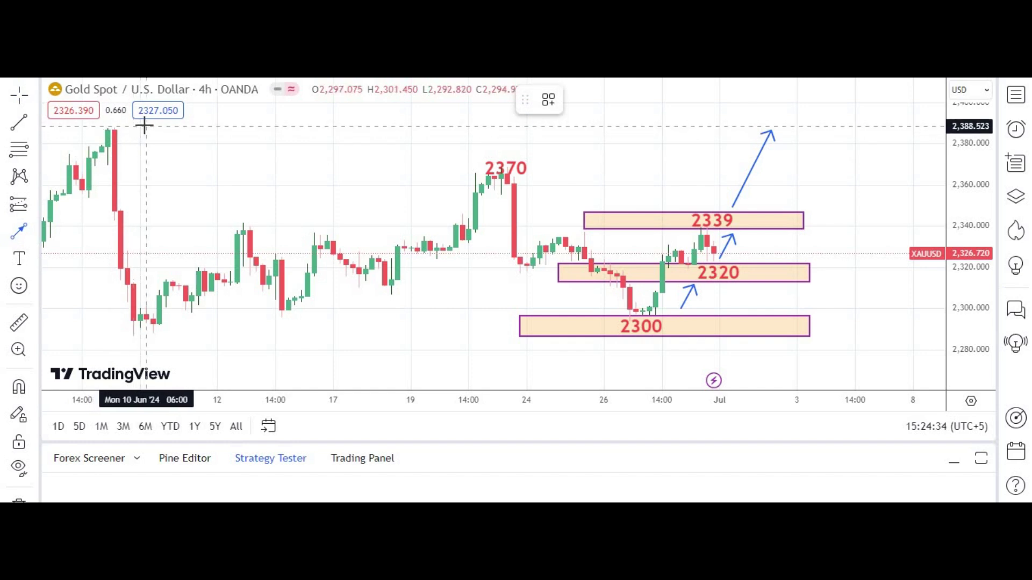
{"action": "type", "text": "2386"}
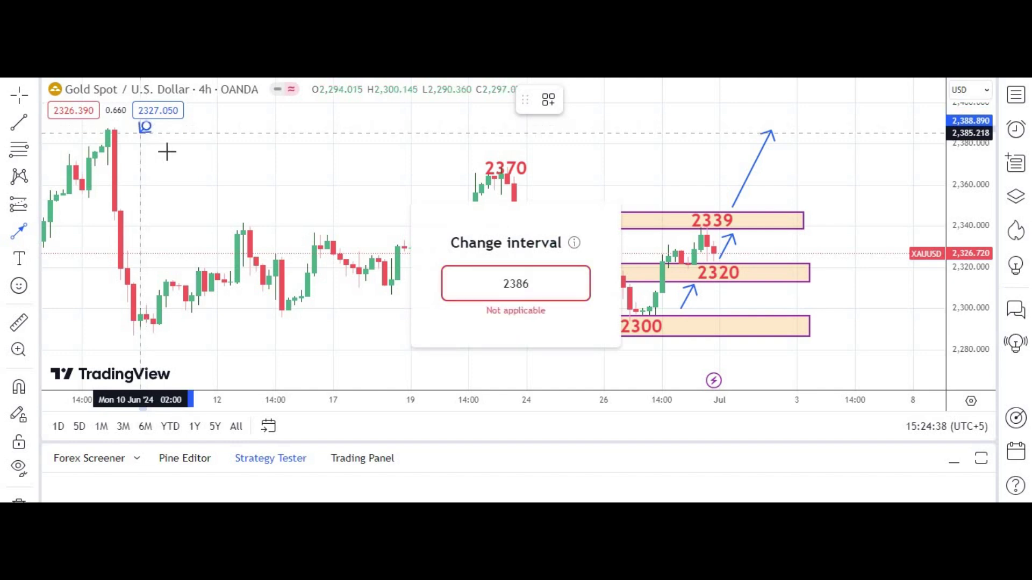
{"action": "left_click", "coordinate": [185, 159]}
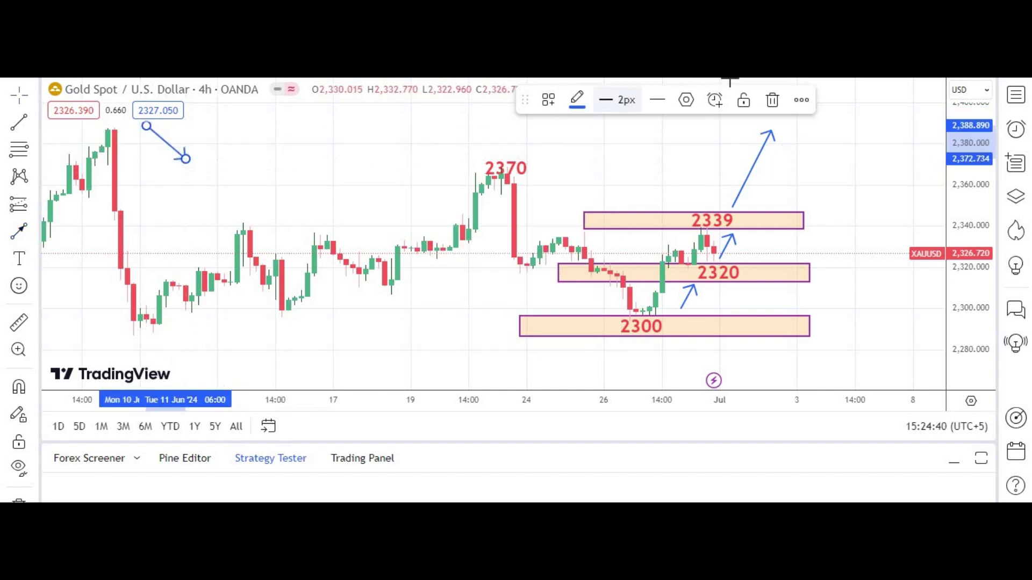
{"action": "left_click", "coordinate": [772, 99]}
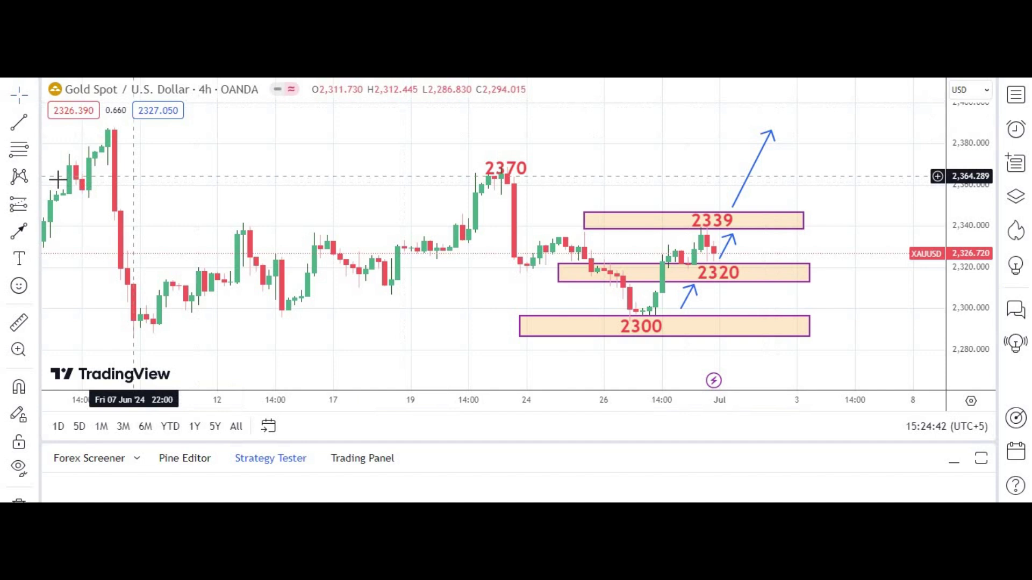
Add the text label 2386, then place it at the tip of the long upward arrow and the 2370 label partway along it
{"action": "left_click", "coordinate": [19, 258]}
{"action": "left_click", "coordinate": [137, 132]}
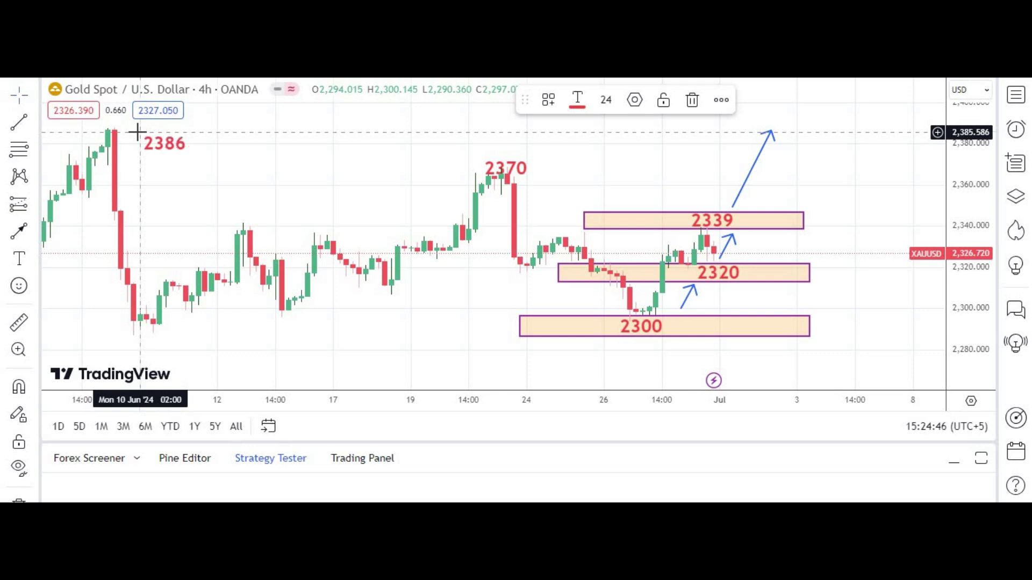
{"action": "left_click_drag", "start_coordinate": [161, 140], "coordinate": [765, 129]}
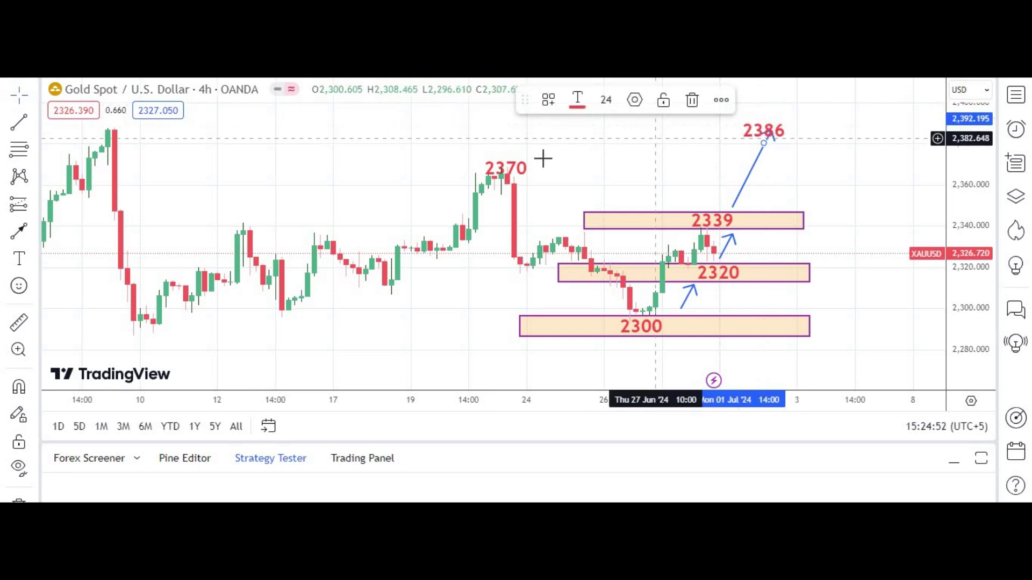
{"action": "left_click_drag", "start_coordinate": [514, 166], "coordinate": [766, 163]}
{"action": "left_click", "coordinate": [688, 169]}
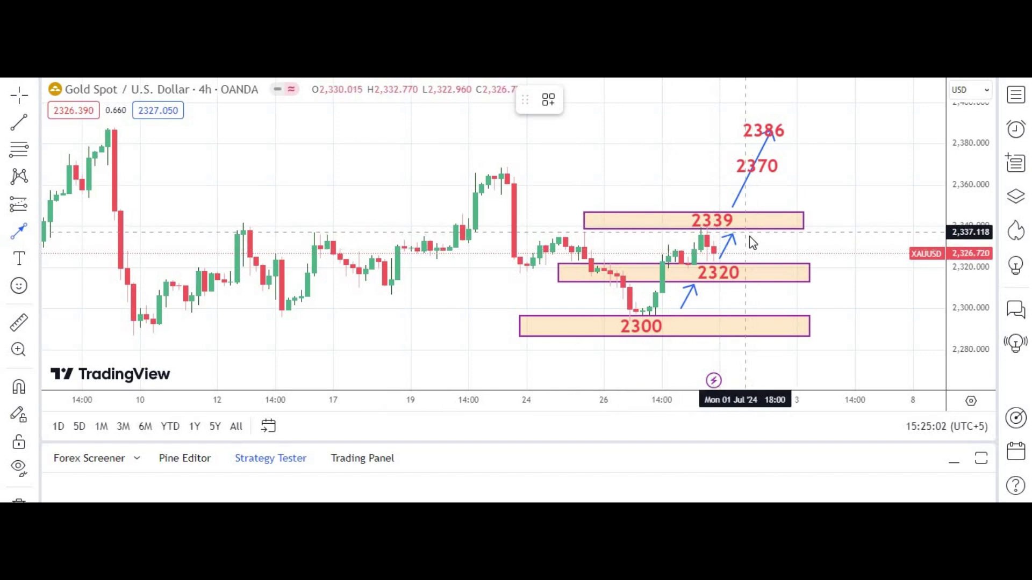
Draw a downward arrow from about 2,337 to about 2,322 on 1 July, between the upper and middle zones
{"action": "left_click_drag", "start_coordinate": [746, 232], "coordinate": [753, 264]}
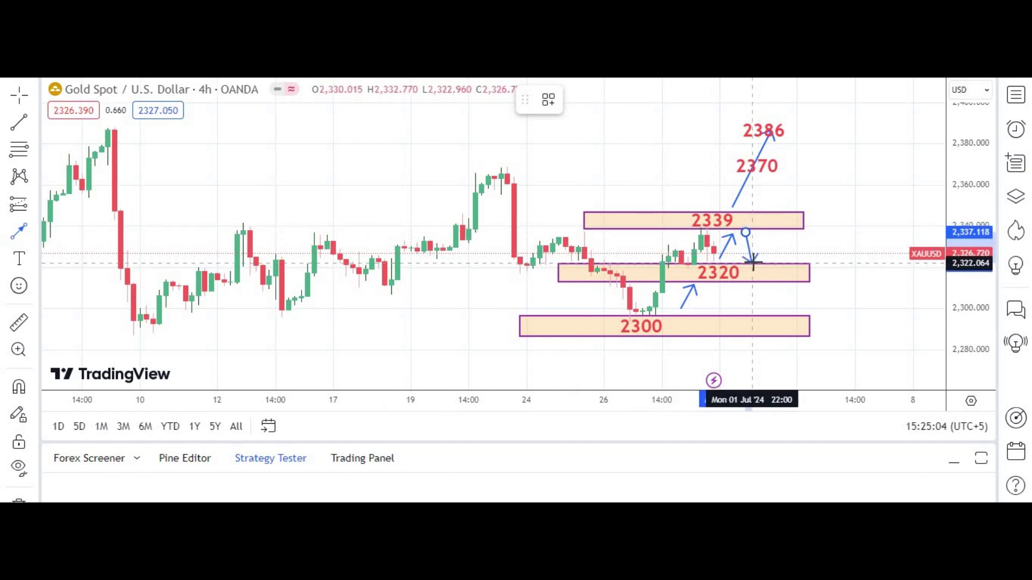
{"action": "left_click_drag", "start_coordinate": [758, 269], "coordinate": [758, 270]}
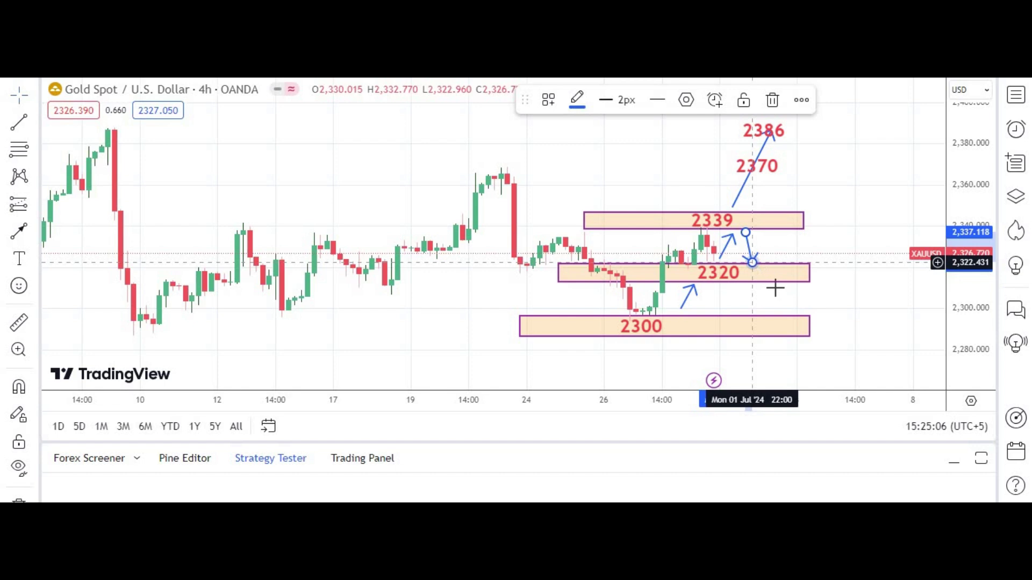
{"action": "left_click", "coordinate": [776, 288]}
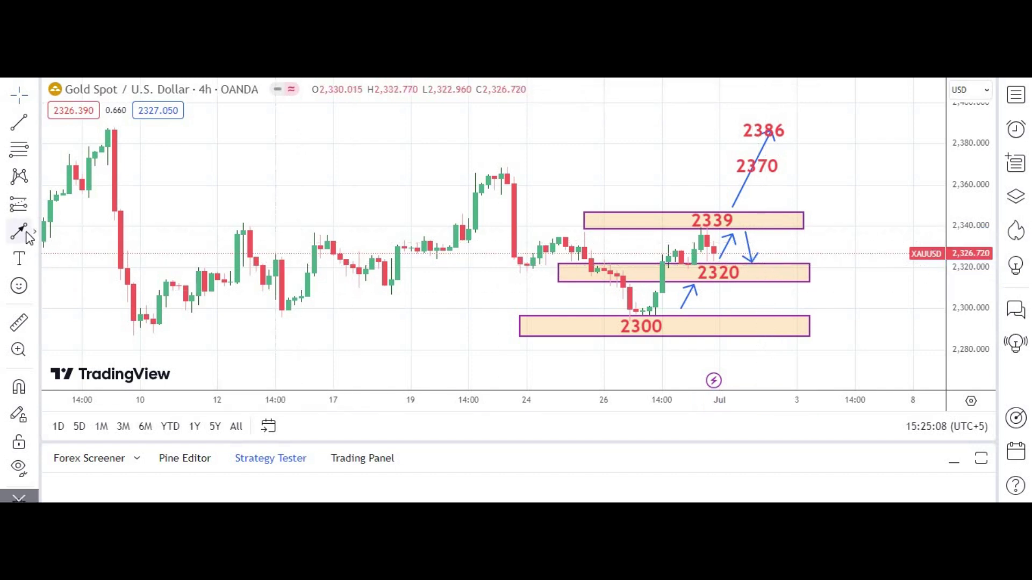
Draw a downward arrow from about 2,312 to about 2,297 on 1 July, and move the 2386 label just above the long arrow's tip
{"action": "left_click_drag", "start_coordinate": [745, 283], "coordinate": [754, 314]}
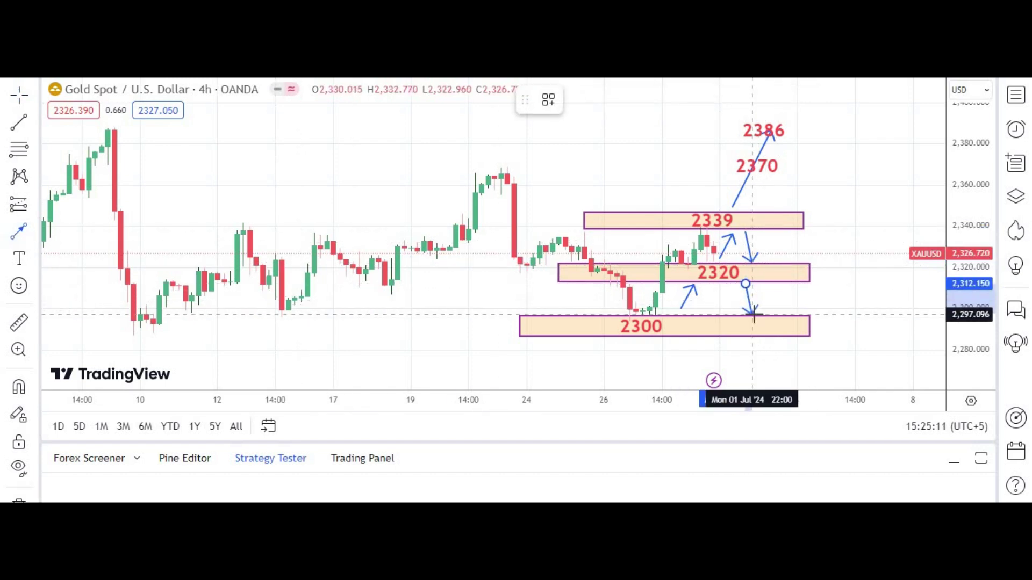
{"action": "left_click", "coordinate": [863, 274]}
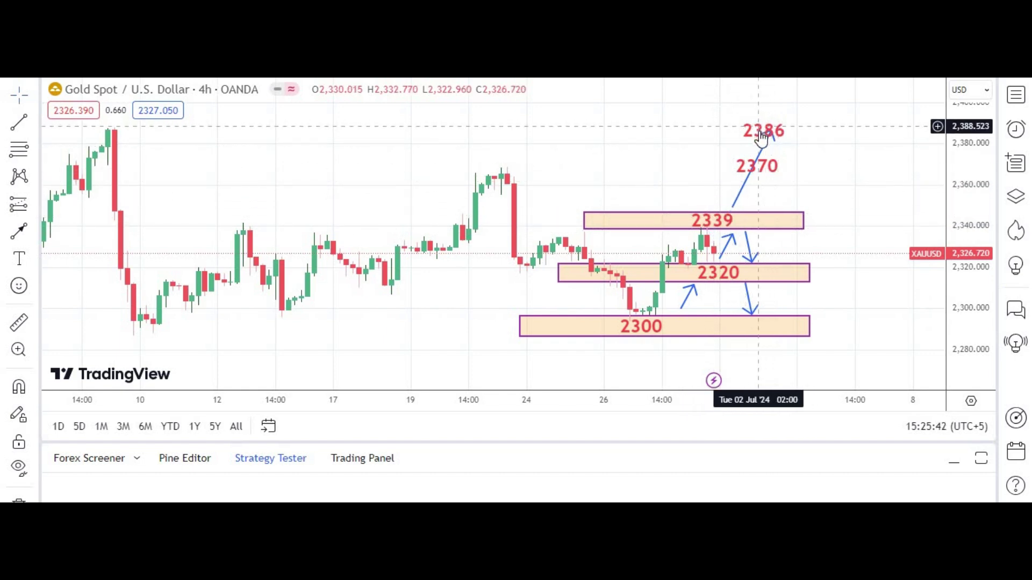
{"action": "left_click_drag", "start_coordinate": [761, 124], "coordinate": [768, 113]}
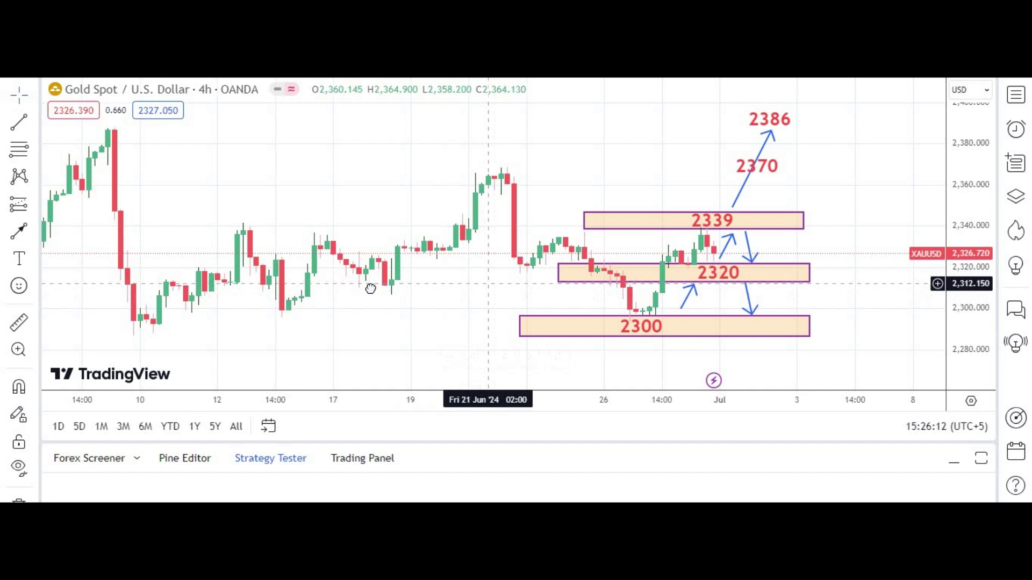
Change the chart interval to 60 minutes
{"action": "left_click_drag", "start_coordinate": [486, 292], "coordinate": [345, 288]}
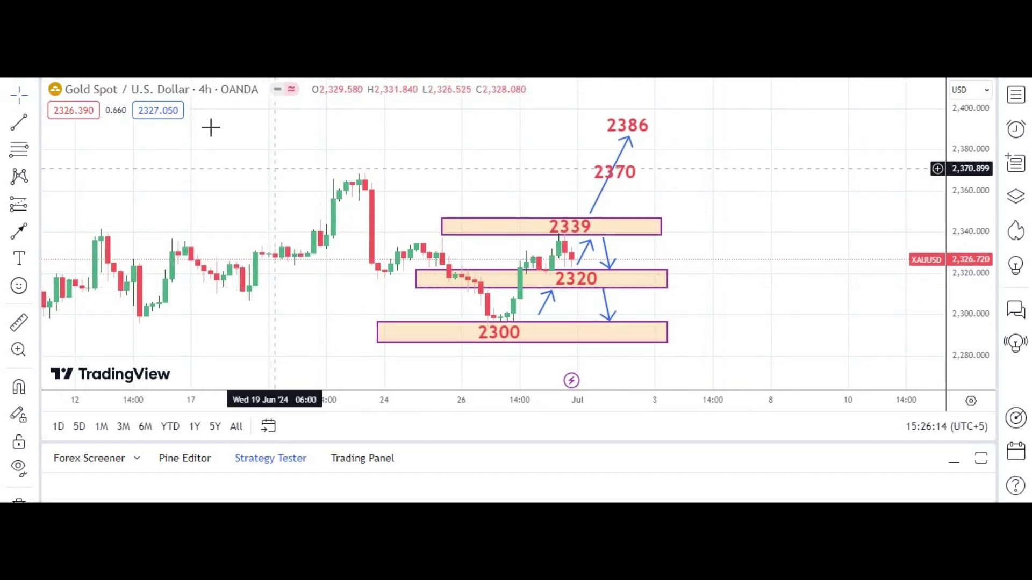
{"action": "left_click", "coordinate": [207, 92]}
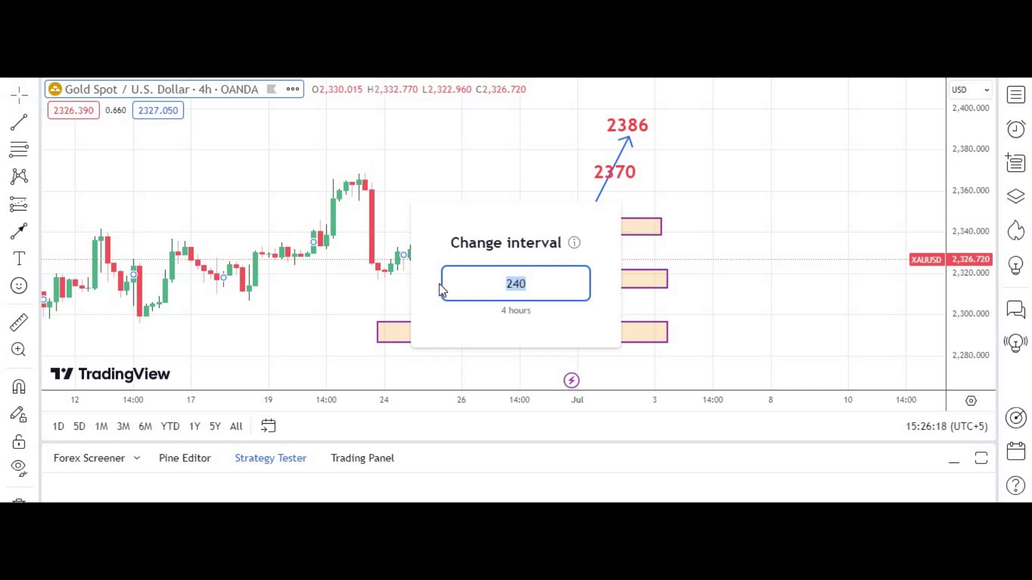
{"action": "type", "text": "60"}
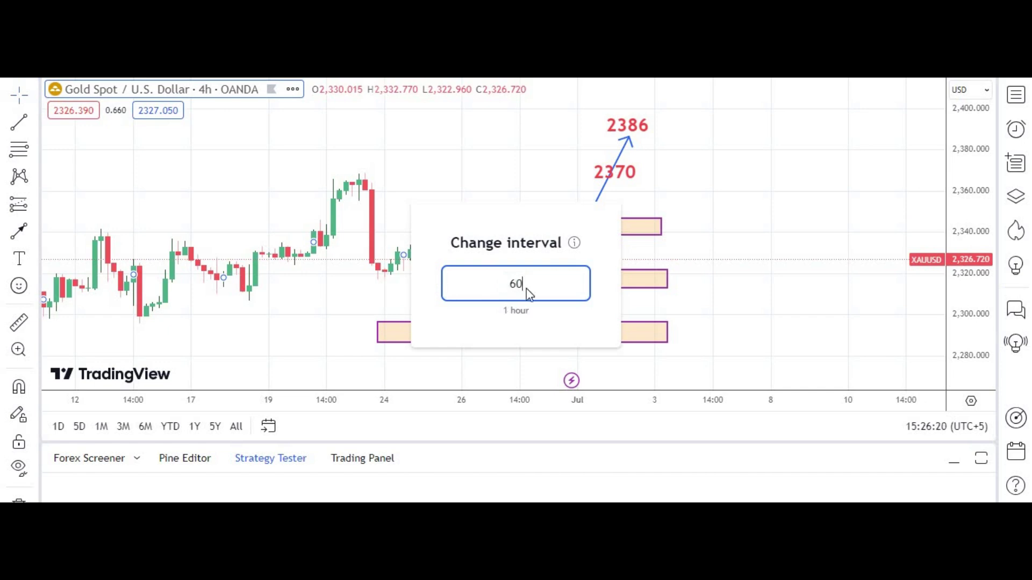
{"action": "key", "text": "Return"}
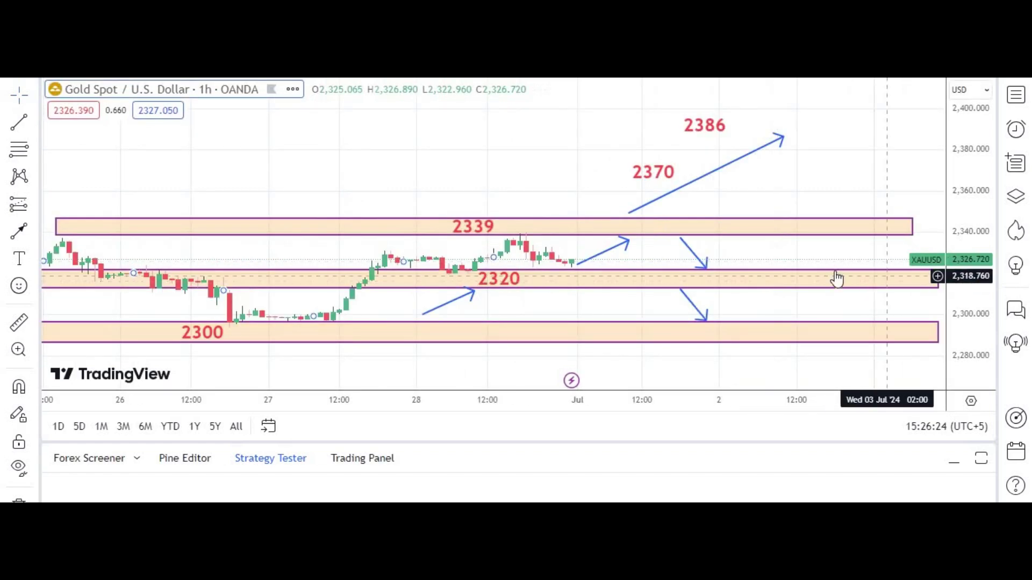
Examine the marked zones, arrows and earlier June price swings on the 1-hour chart at wider and closer time scales
{"action": "left_click_drag", "start_coordinate": [972, 295], "coordinate": [974, 223]}
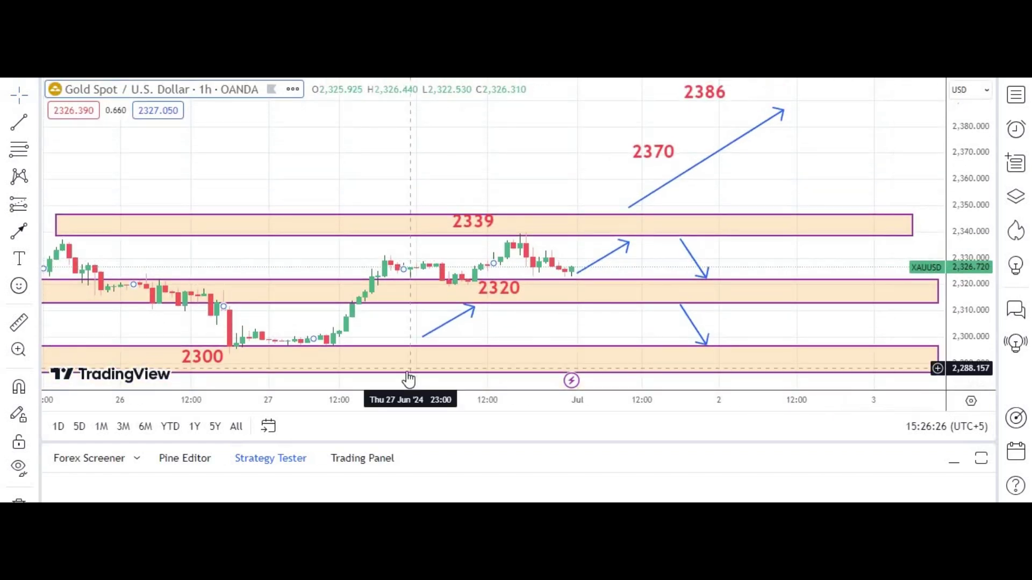
{"action": "left_click", "coordinate": [450, 358]}
{"action": "left_click", "coordinate": [450, 358]}
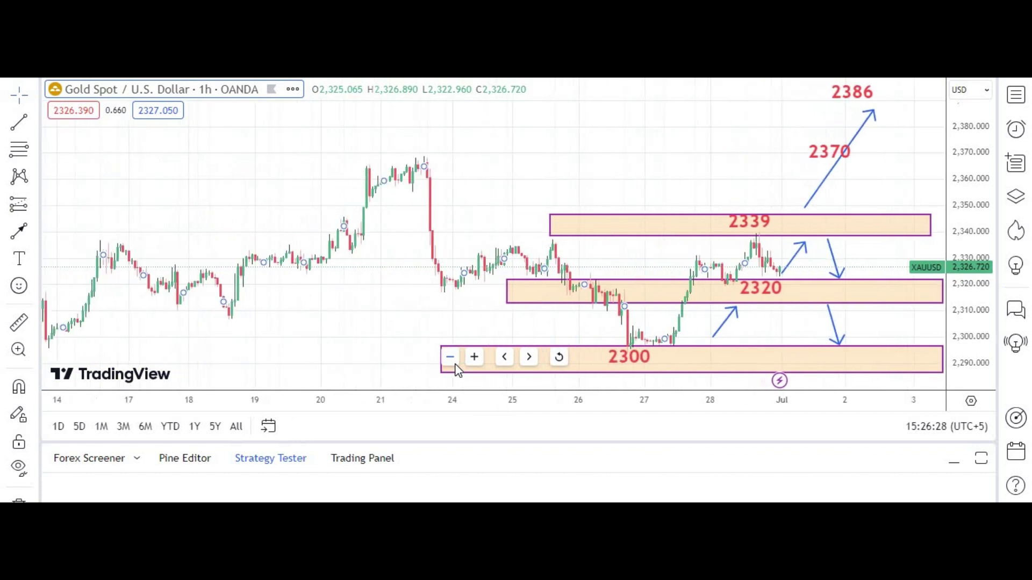
{"action": "left_click", "coordinate": [455, 363]}
{"action": "left_click_drag", "start_coordinate": [349, 245], "coordinate": [286, 201]}
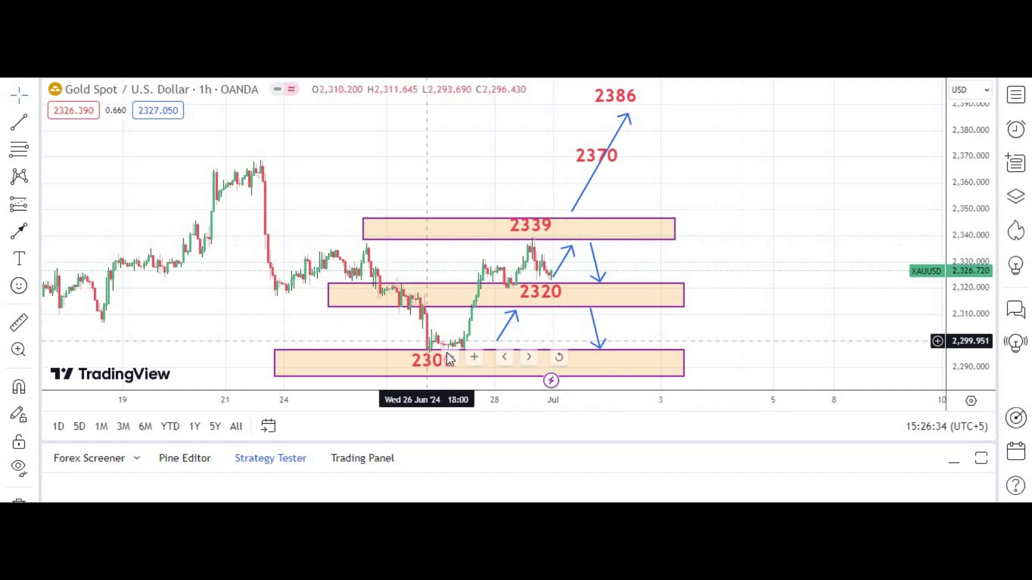
{"action": "left_click", "coordinate": [504, 283]}
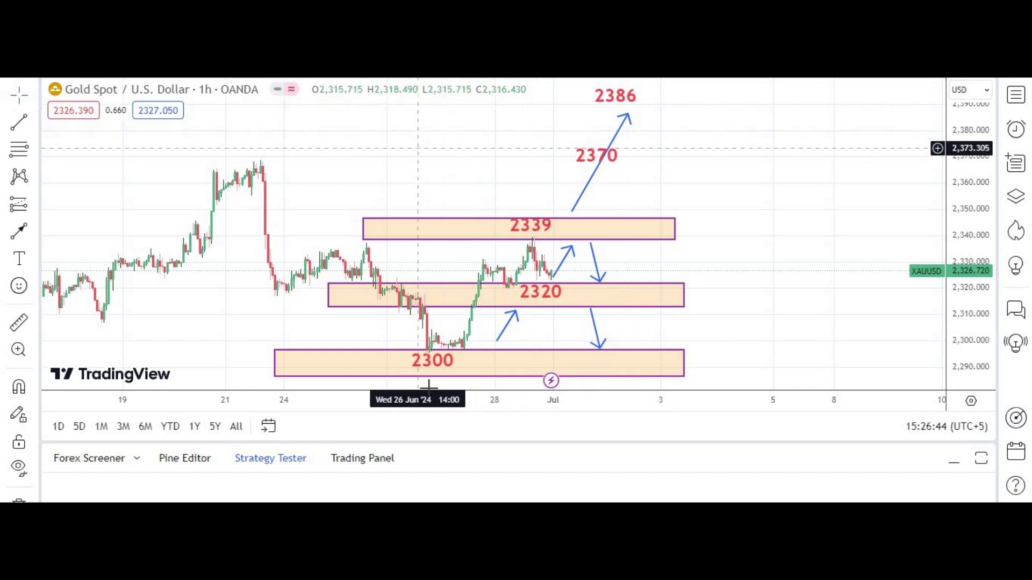
{"action": "left_click", "coordinate": [452, 359]}
{"action": "left_click", "coordinate": [451, 359]}
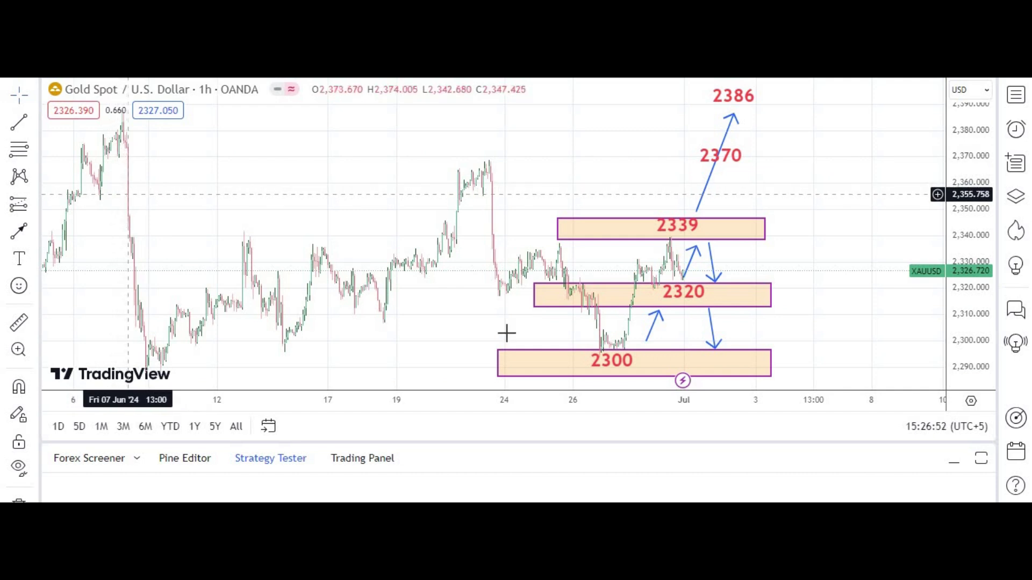
{"action": "mouse_move", "coordinate": [544, 359]}
{"action": "left_click", "coordinate": [479, 364]}
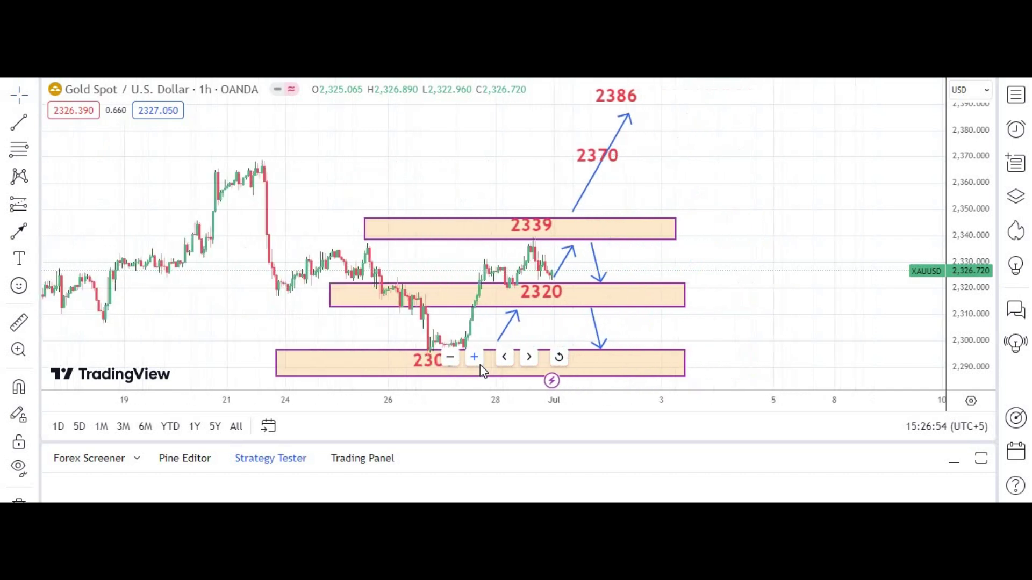
{"action": "left_click", "coordinate": [479, 364]}
{"action": "left_click_drag", "start_coordinate": [258, 188], "coordinate": [331, 200]}
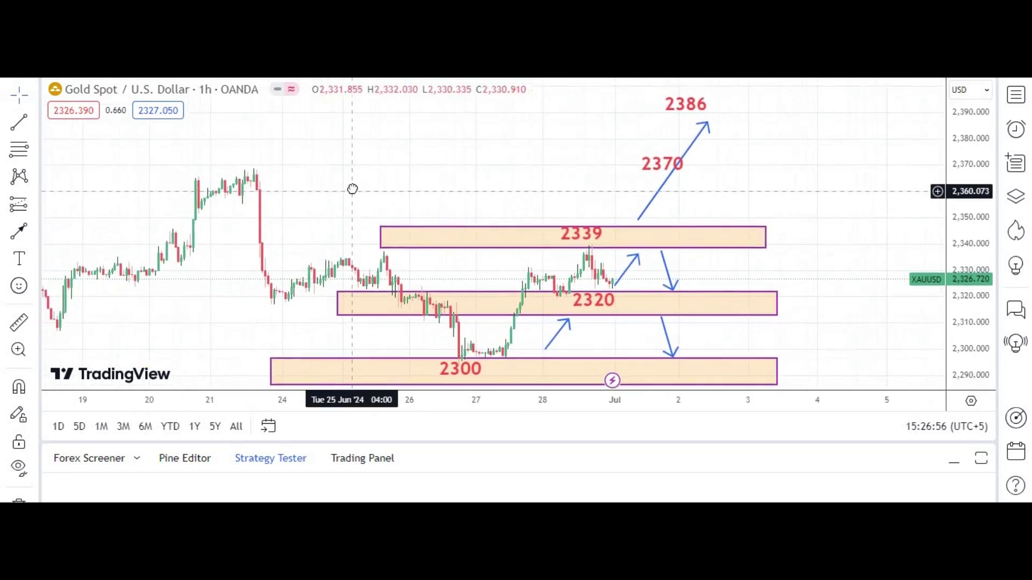